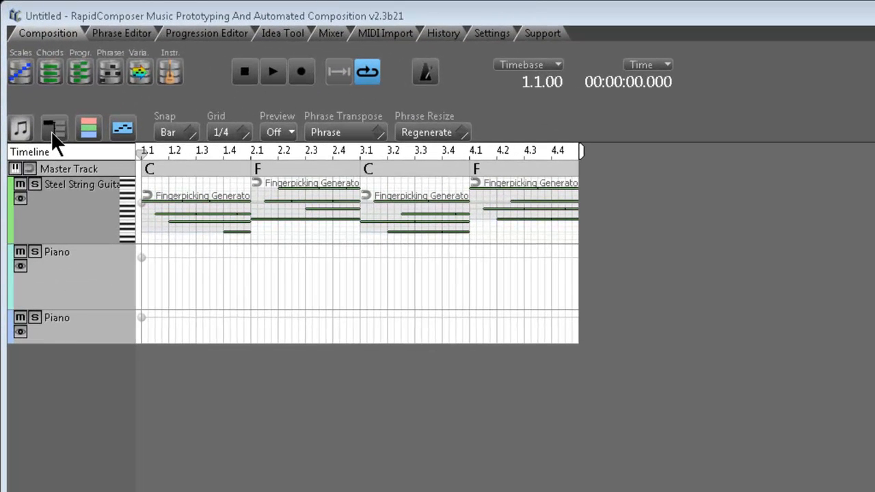
Open the composition's Structure window for the master track and place it below the tracks
left_click(50, 130)
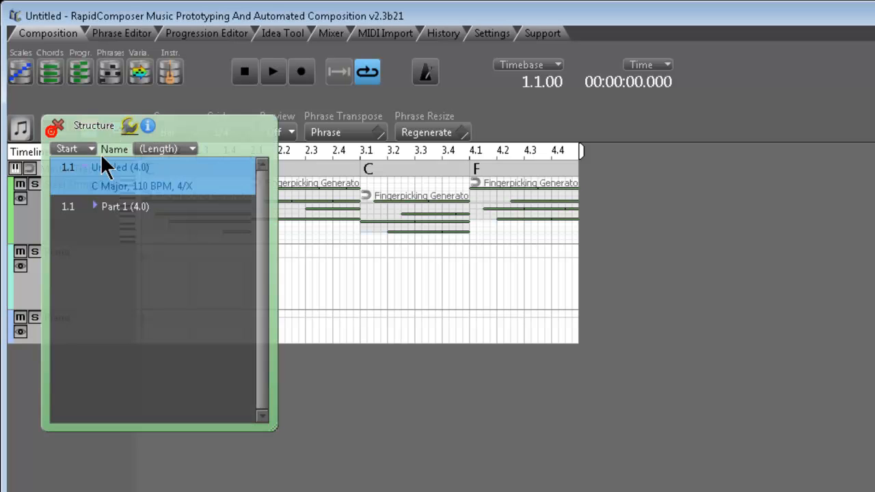
left_click_drag(166, 123, 253, 376)
left_click(148, 375)
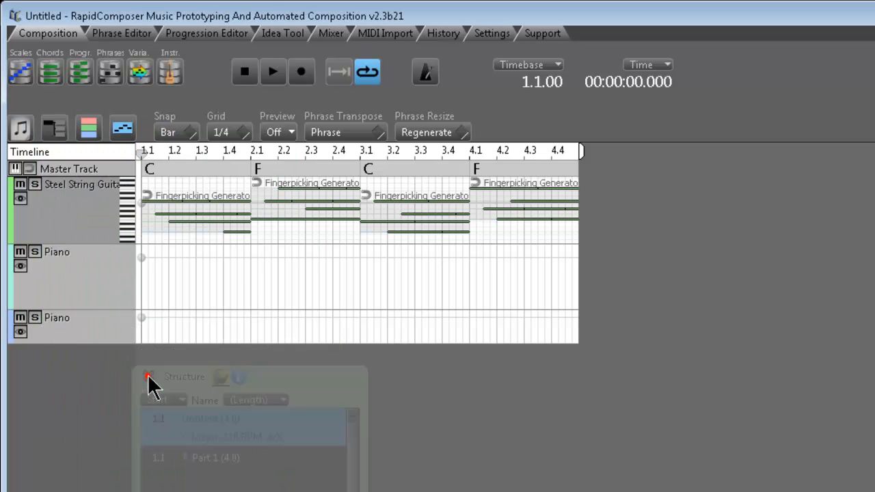
double_click(72, 168)
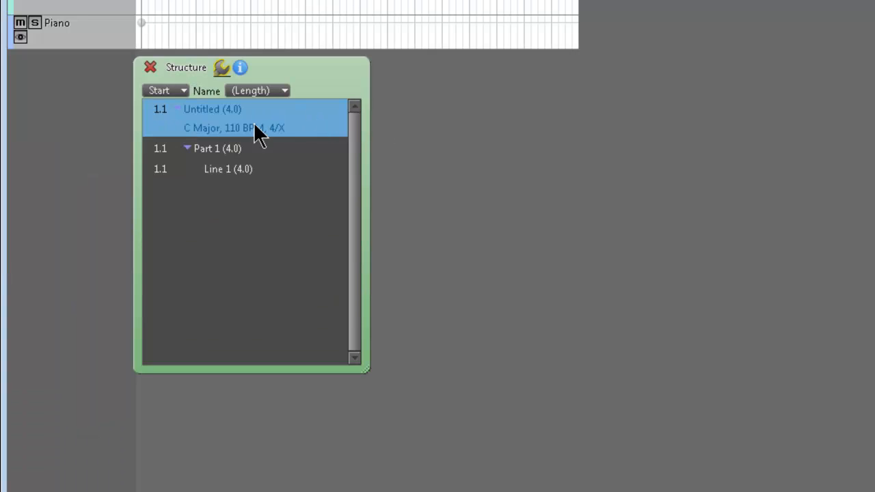
View the master track's properties, close them, and select Part 1 and its Line 1 in the structure list
double_click(220, 117)
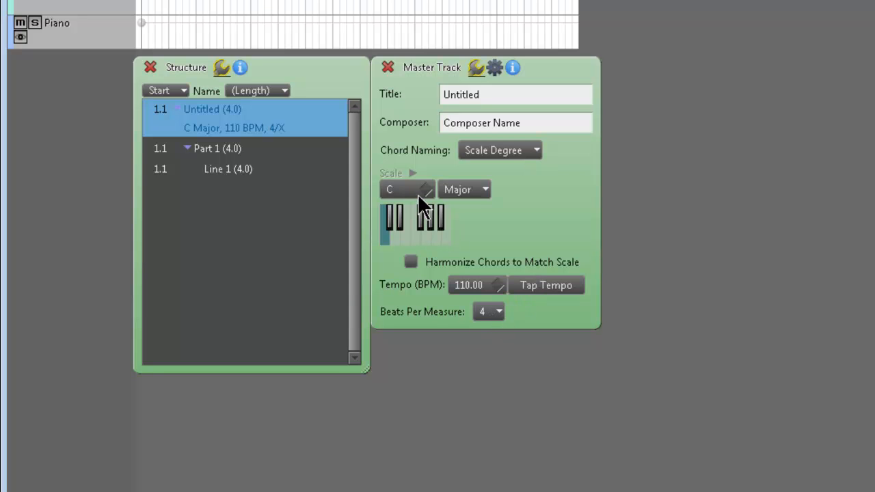
left_click(386, 67)
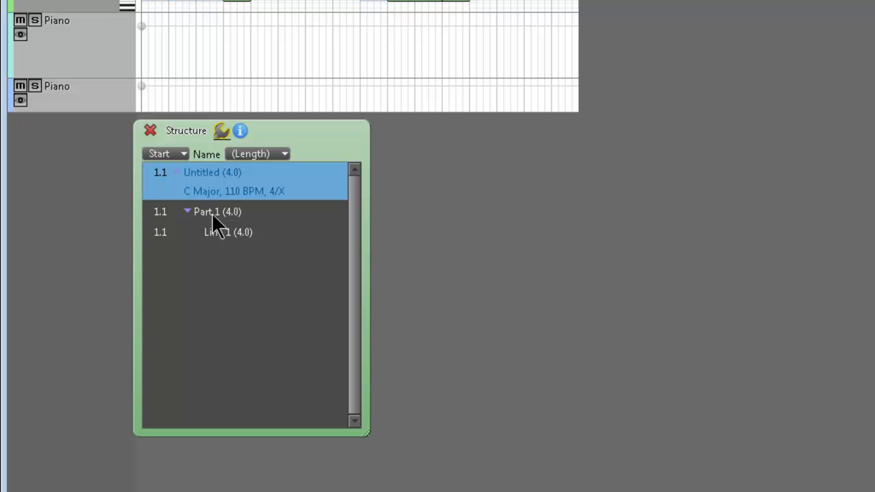
left_click(220, 211)
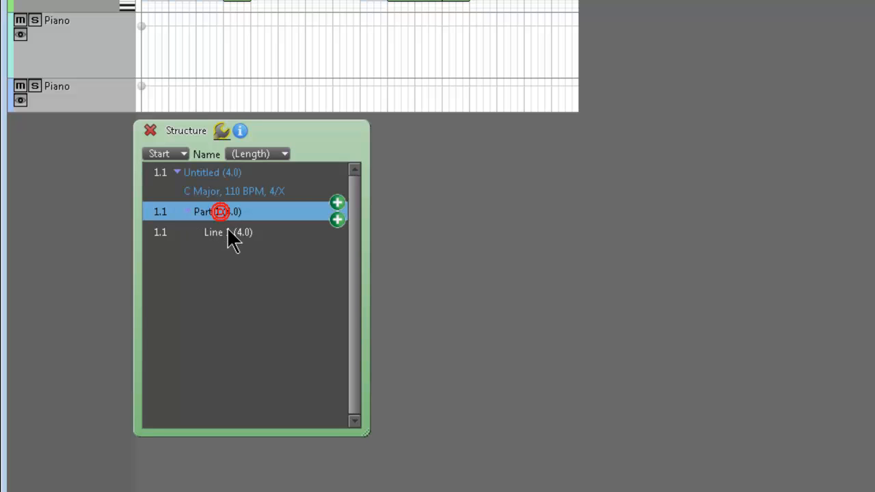
left_click(228, 233)
Collapse Part 1 in the structure list and add a new part after it
left_click(222, 212)
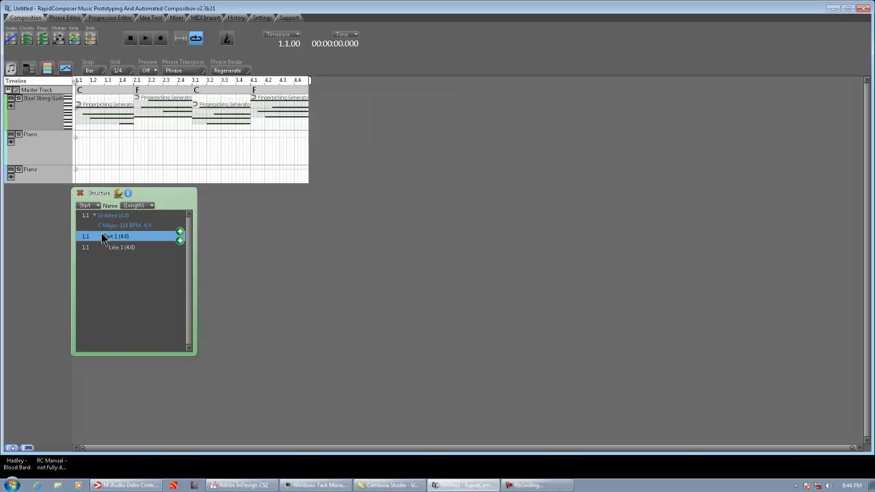
left_click(101, 236)
left_click(180, 241)
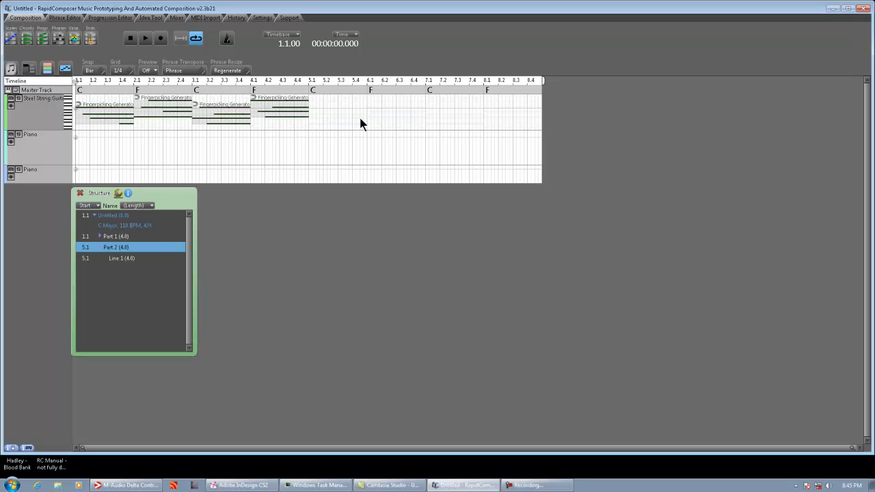
Expand the lines of Part 1 and Part 2 in the structure list and set the playhead to 5.1
left_click(100, 246)
left_click(100, 237)
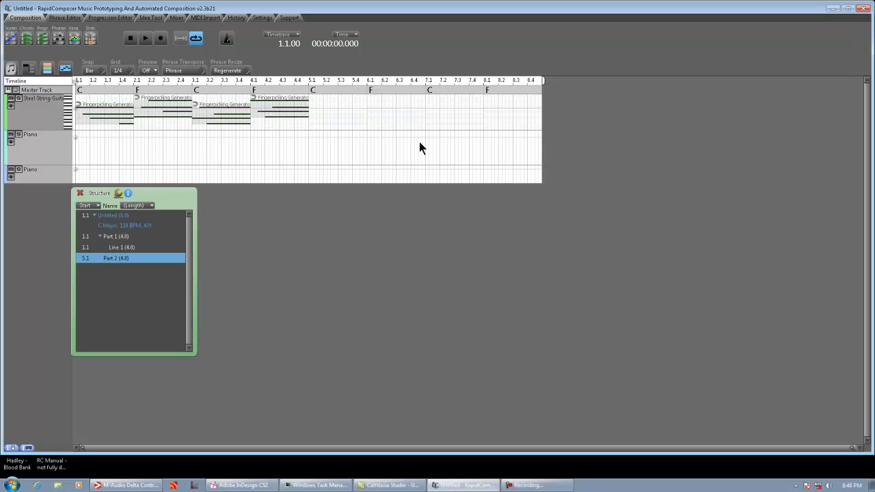
left_click(311, 83)
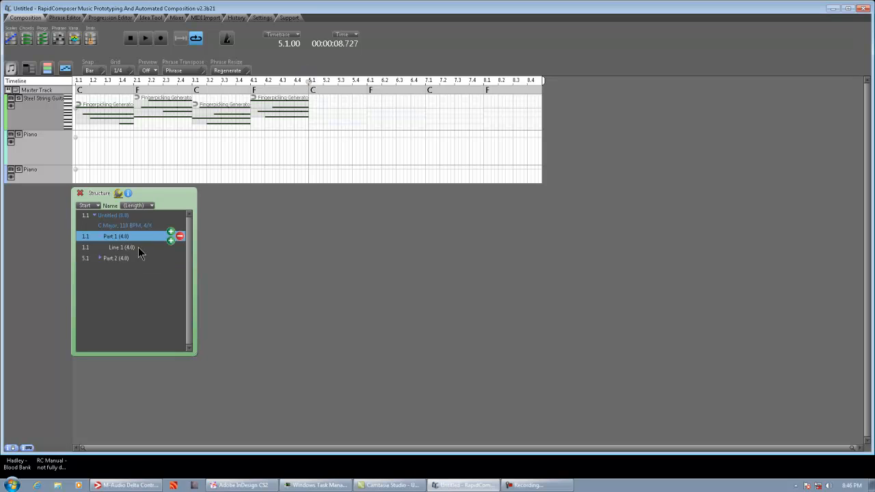
left_click(100, 258)
Switch the timeline display between Part 2, Part 1 and the whole composition using the structure list
left_click(120, 259)
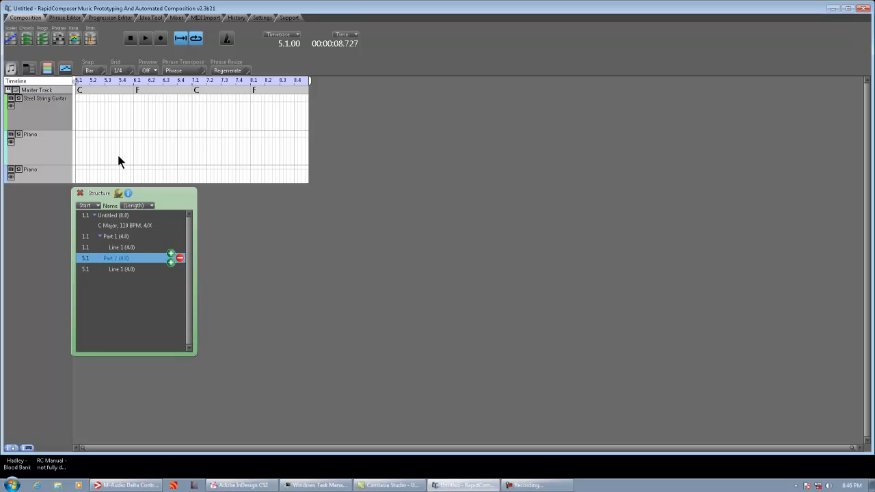
left_click(113, 236)
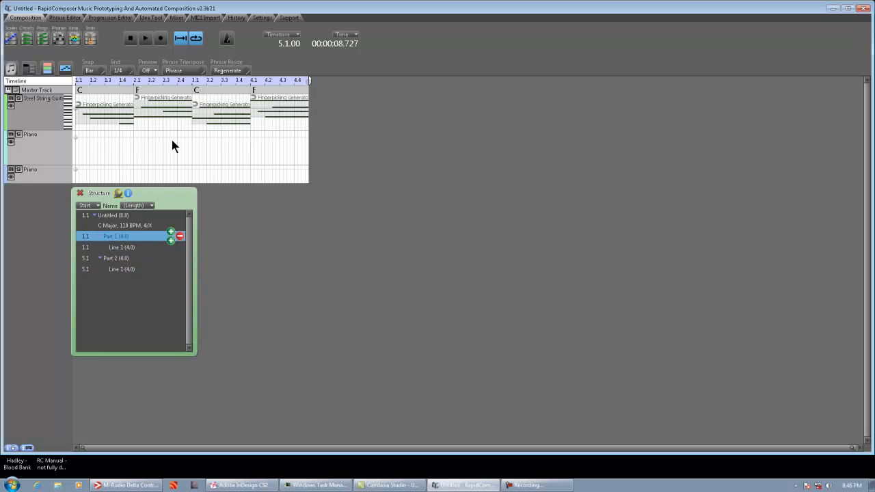
left_click(120, 258)
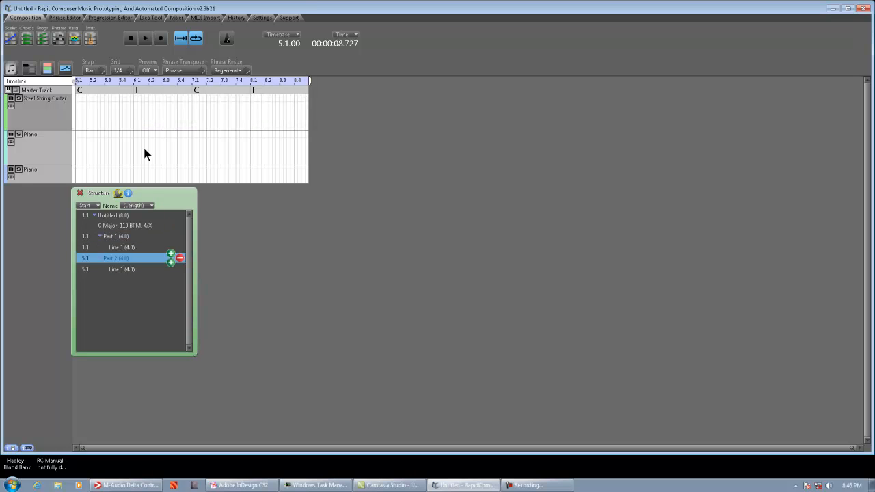
left_click(114, 224)
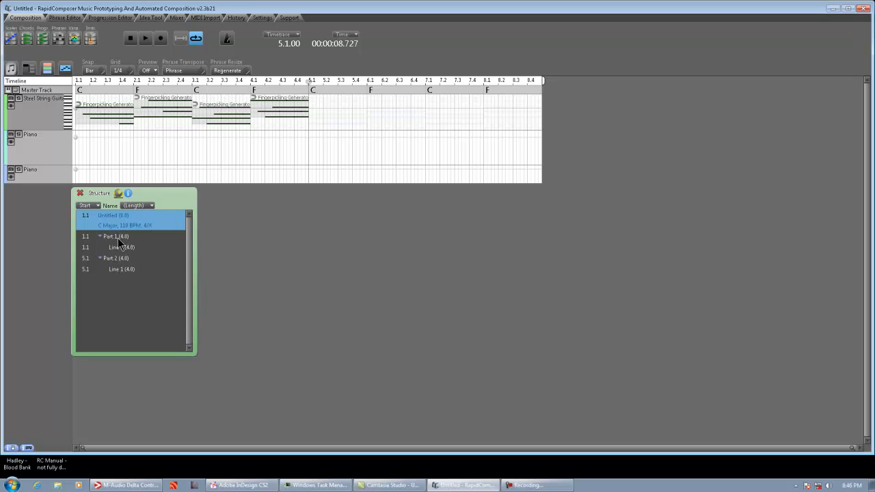
left_click(114, 237)
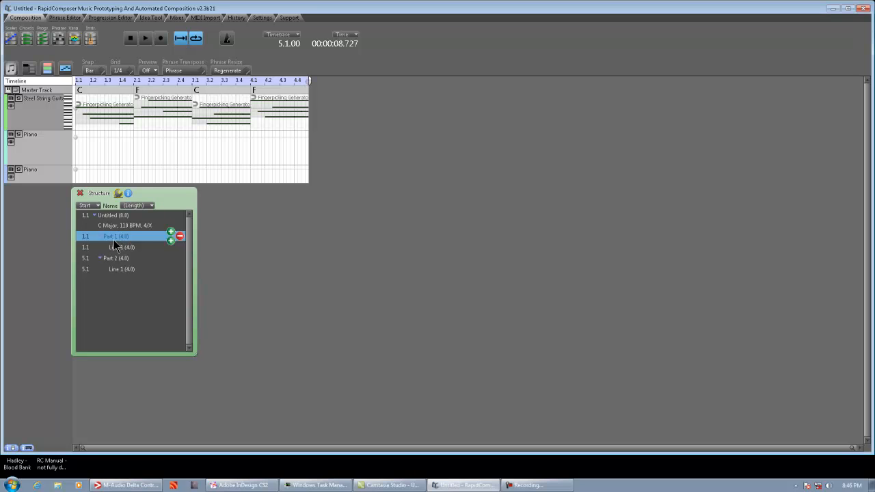
left_click(114, 240)
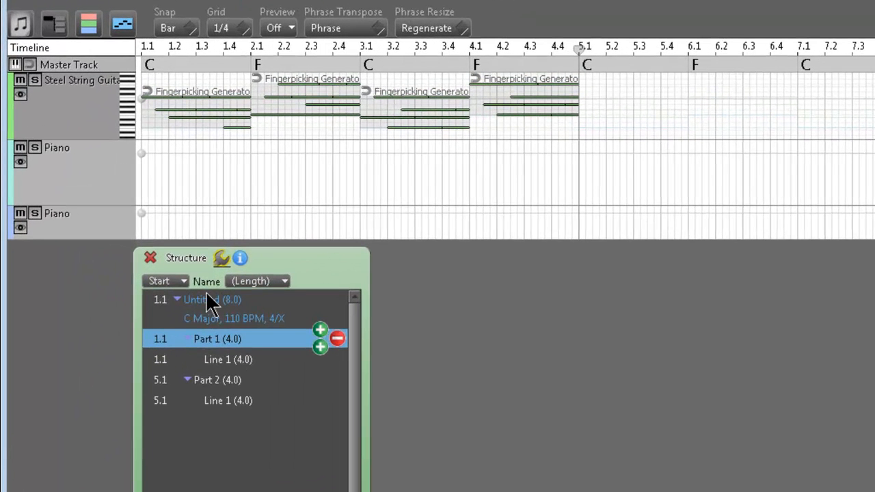
left_click(117, 219)
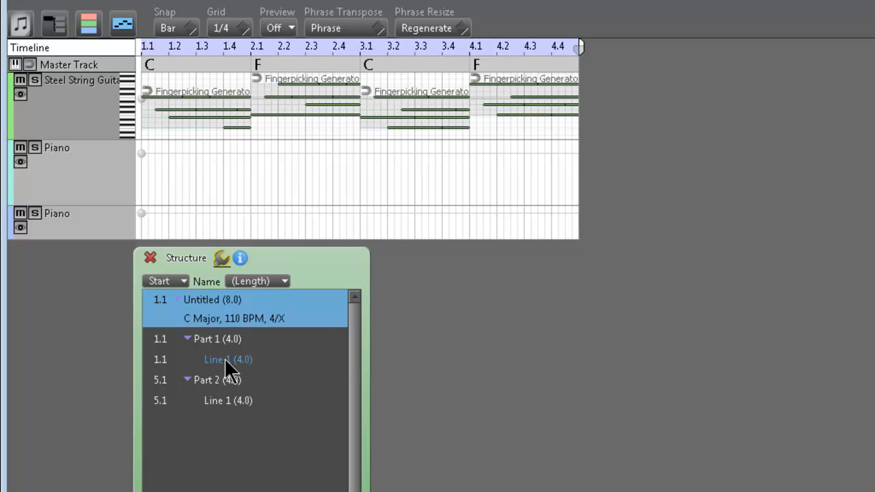
Step the timeline display back and forth between Line 1 of Part 1 and Line 1 of Part 2
left_click(249, 402)
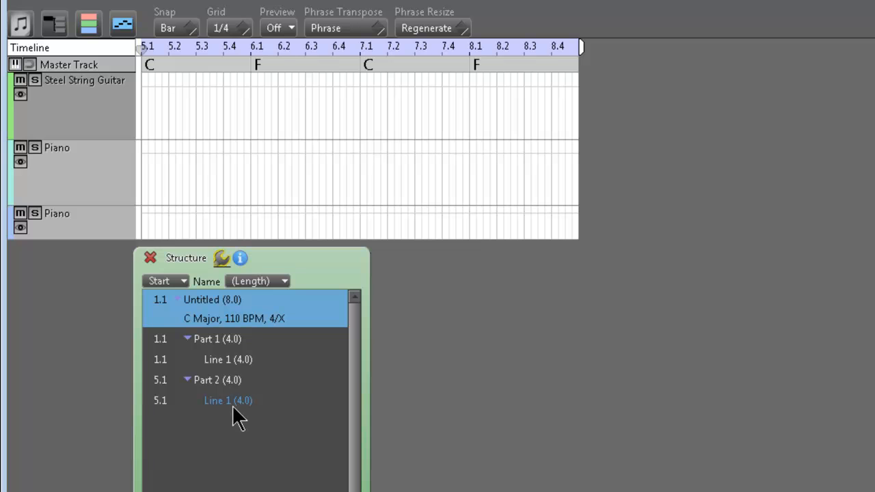
left_click(234, 299)
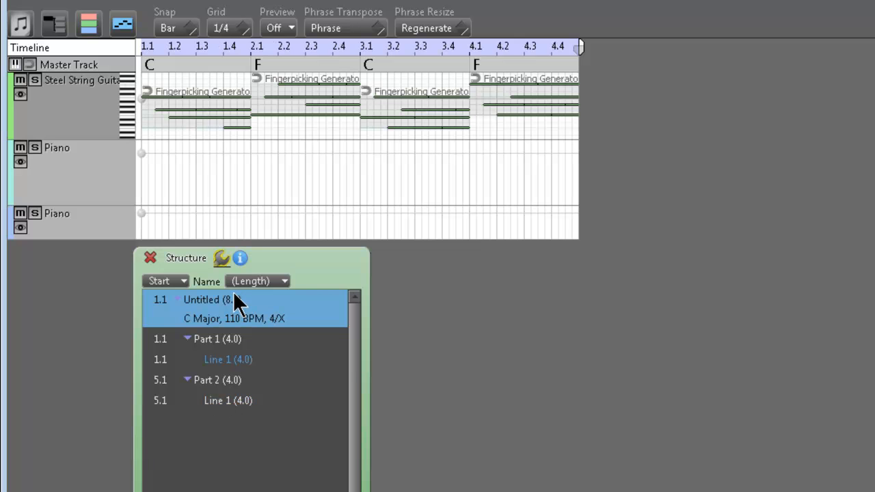
key("Page_Down")
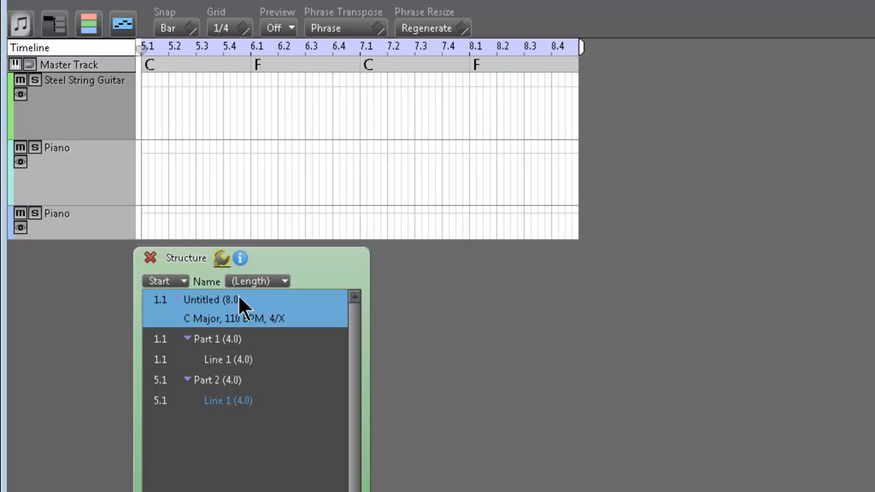
key("Page_Up")
key("Page_Down")
key("Page_Up")
key("Page_Down")
key("Page_Up")
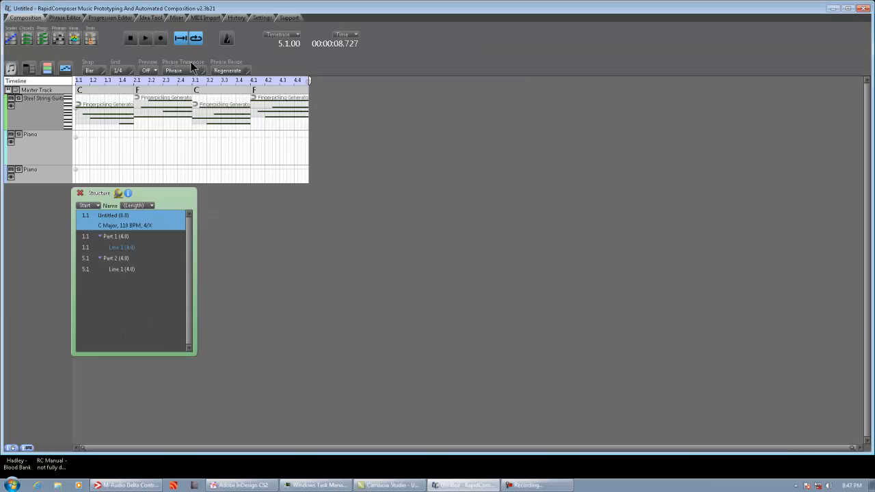
Toggle the single-section display, show Part 2's Line 1, and return the timeline to the whole composition
left_click(181, 40)
left_click(121, 268)
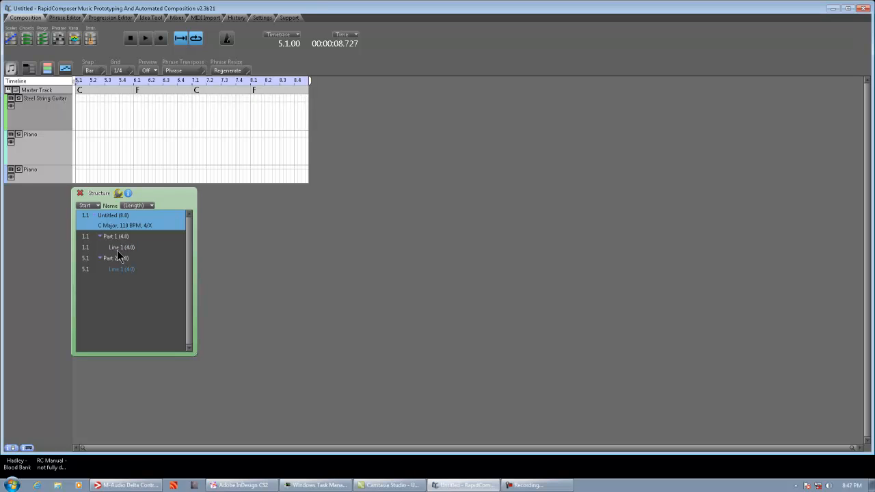
left_click(162, 217)
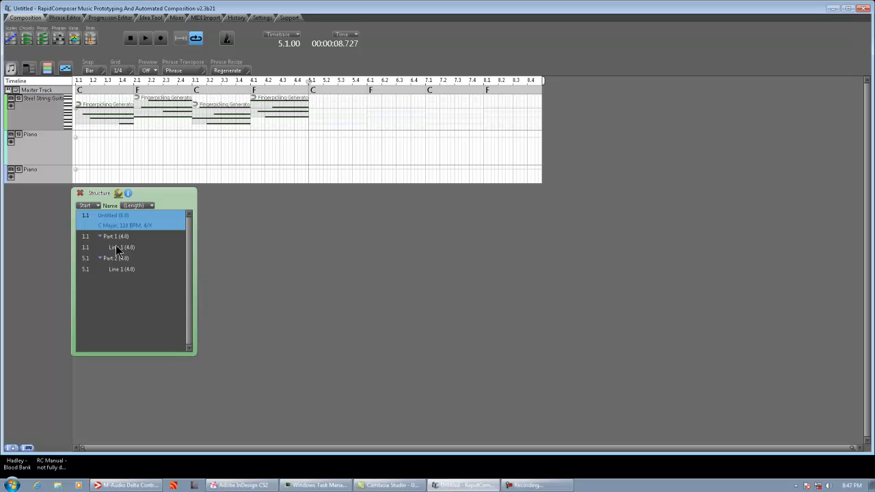
Select Line 1 of the first part, then collapse and select Part 1 in the structure list
left_click(116, 247)
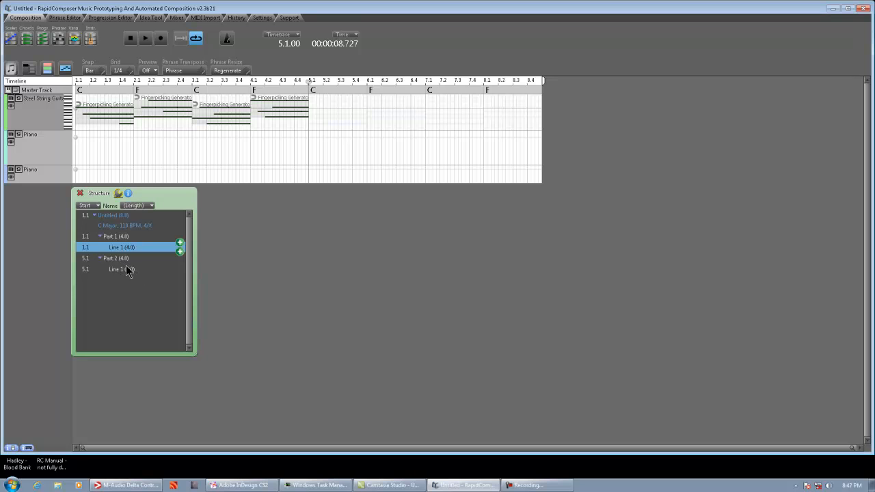
left_click(100, 237)
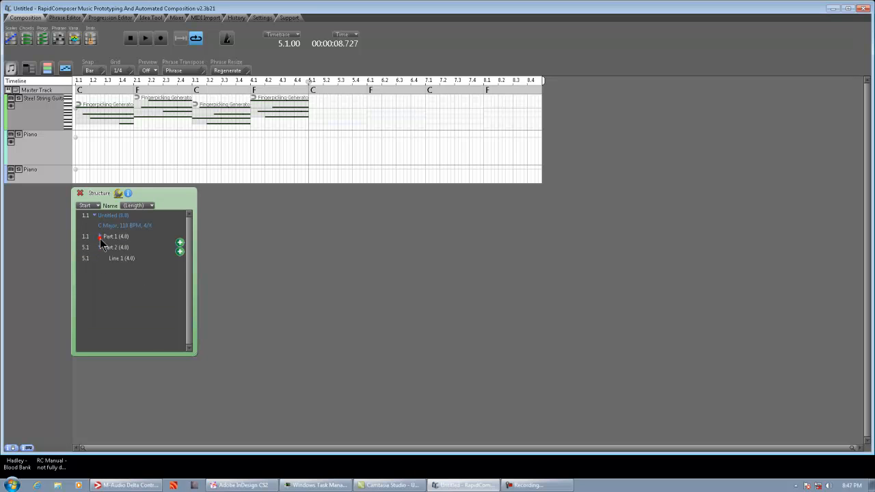
left_click(114, 237)
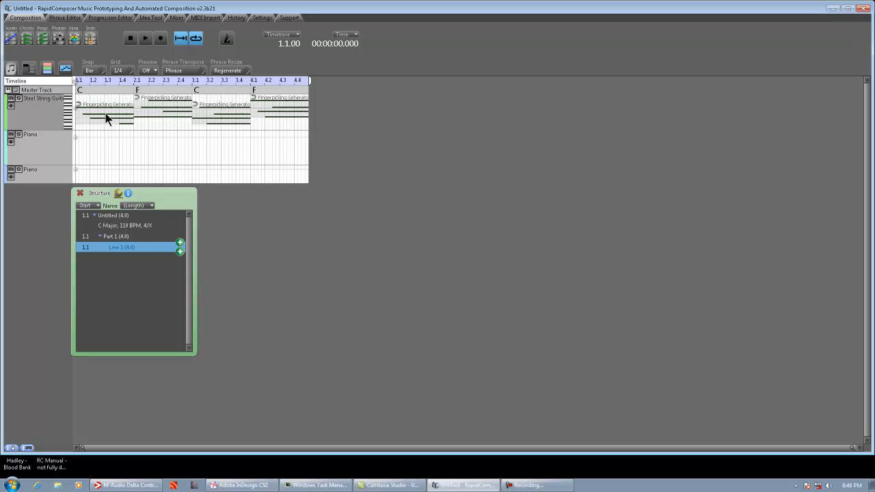
Add a second line after Line 1 inside Part 1
left_click(117, 237)
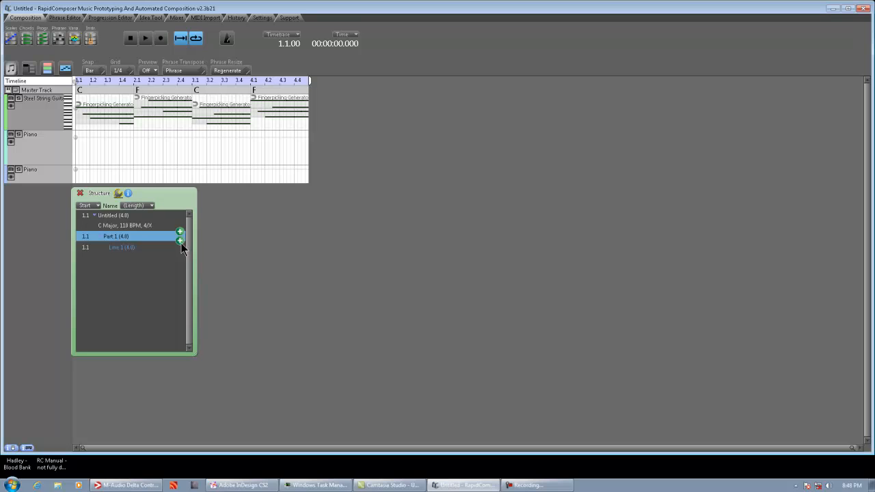
left_click(124, 248)
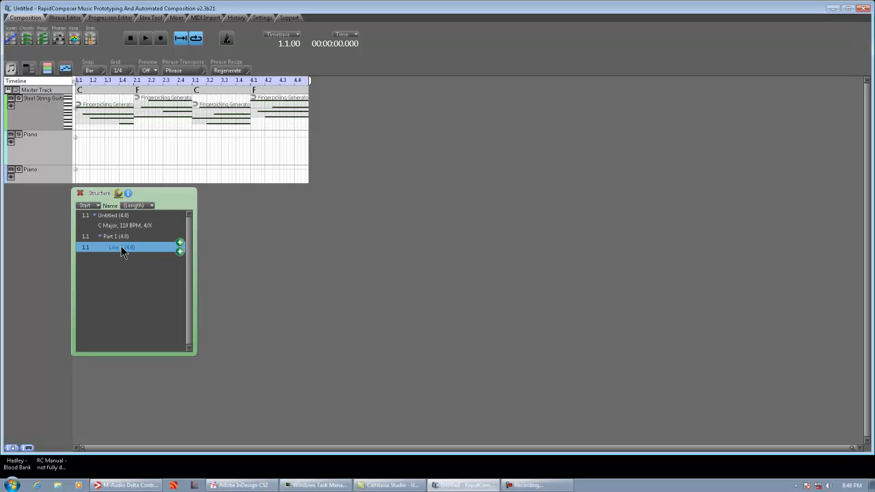
left_click(179, 252)
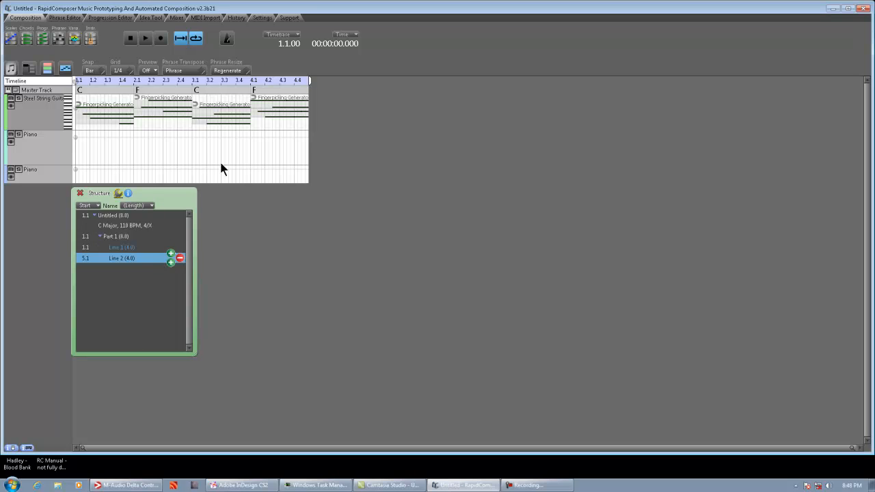
Display all of Part 1 and copy its four fingerpicking phrases to the new line, starting at 5.1
left_click(125, 238)
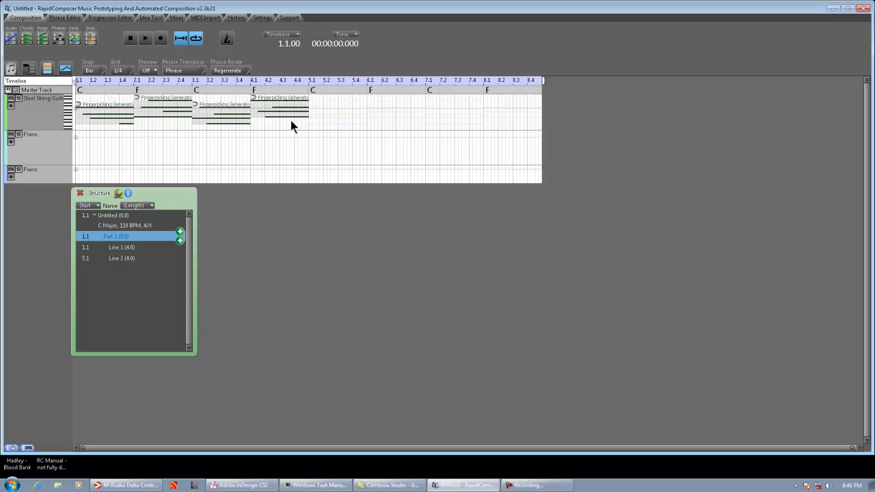
left_click(309, 82)
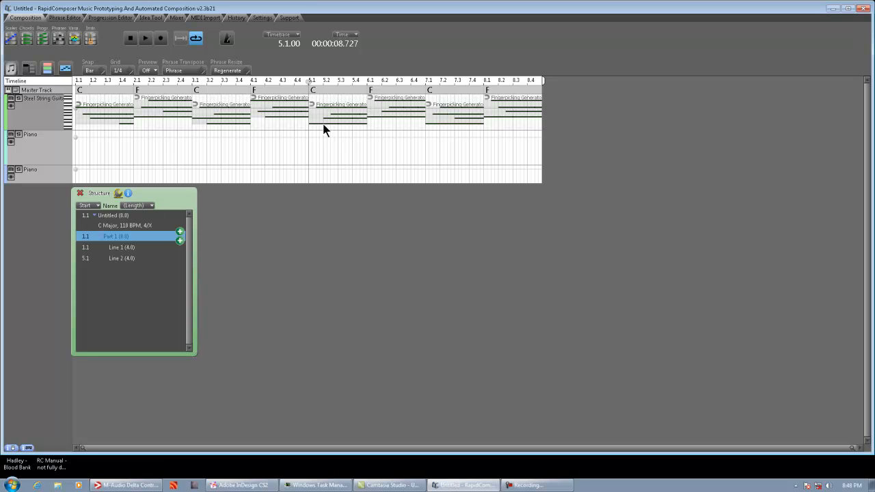
Compare Line 1 and Line 2 of Part 1 by selecting them alternately in the structure list
left_click(126, 247)
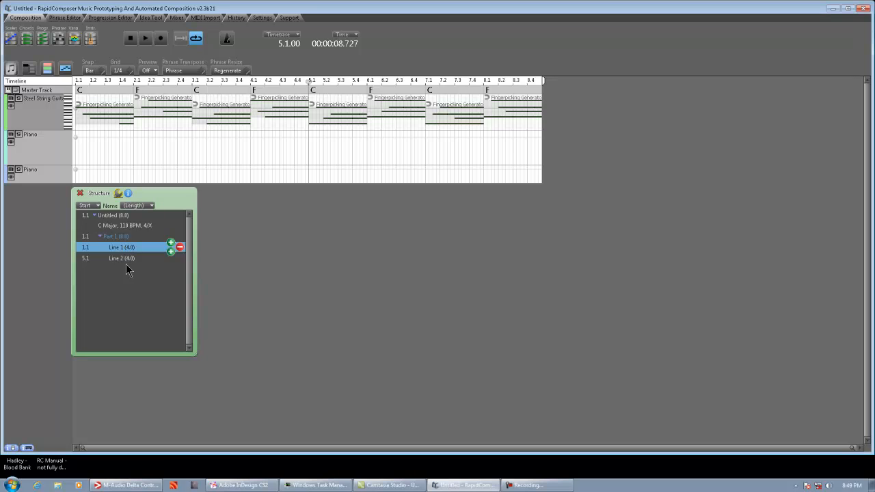
left_click(129, 258)
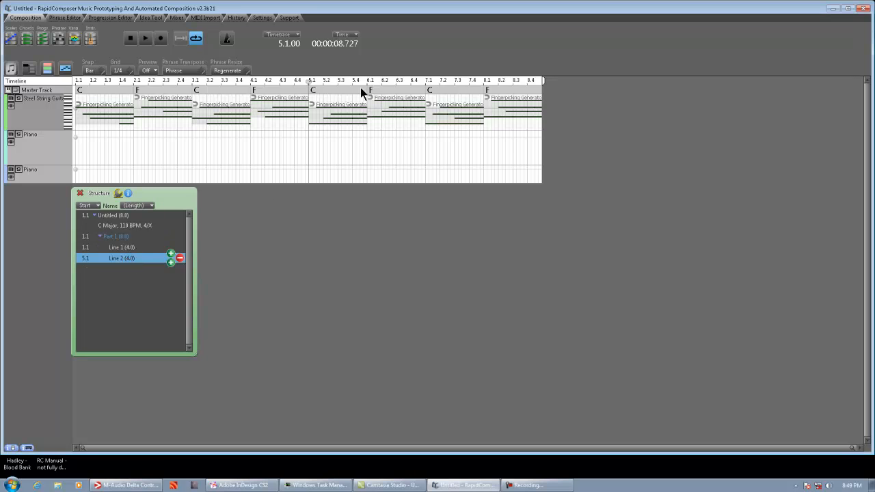
left_click(130, 247)
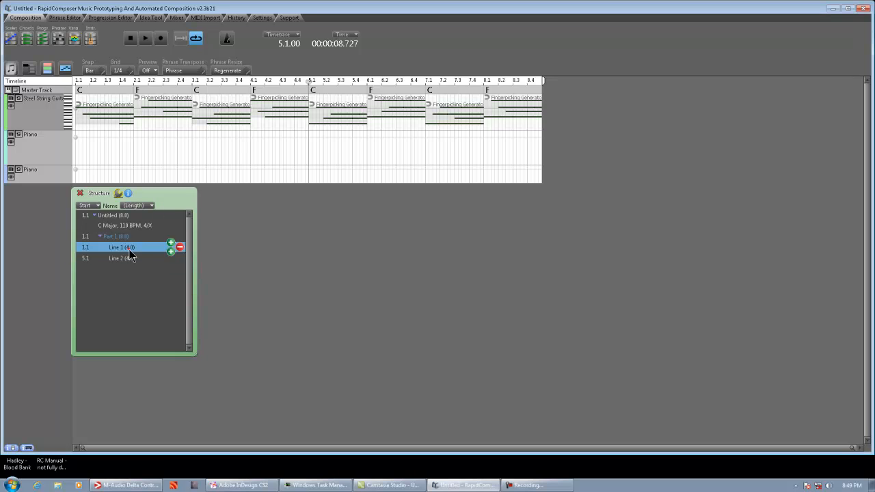
left_click(132, 259)
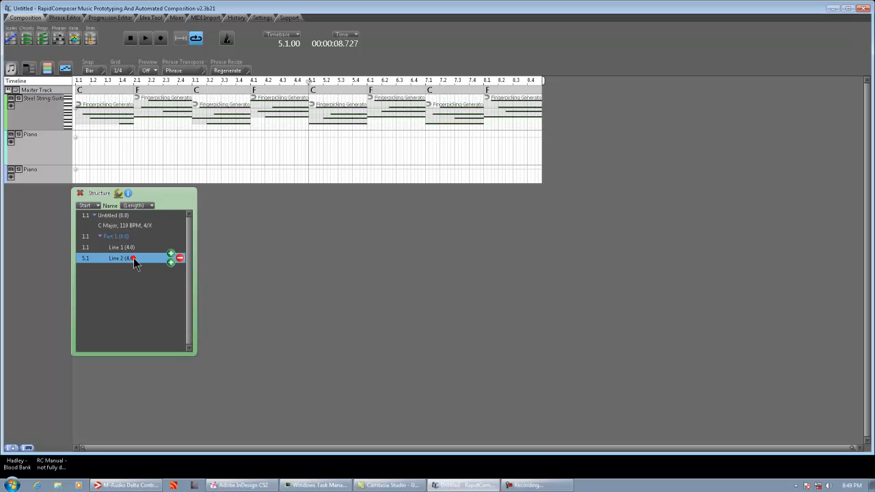
Change the chords at 5.1 and 7.1 on the master track to Am
left_click(314, 94)
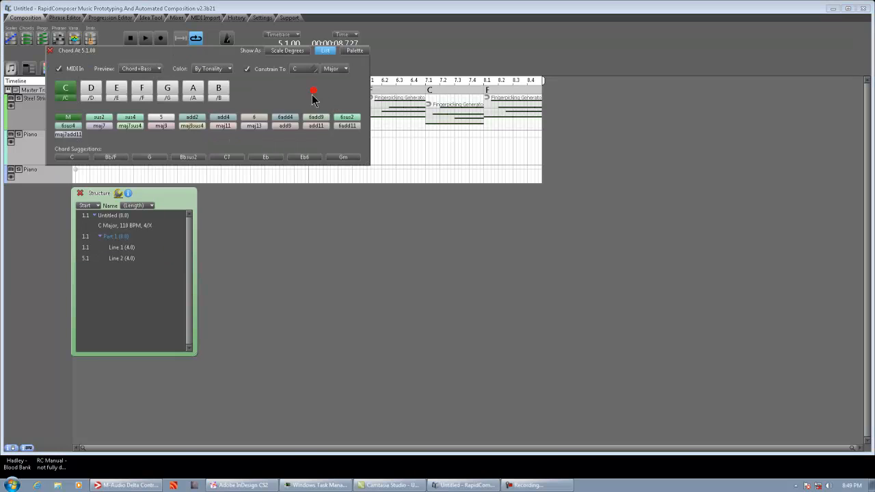
left_click(192, 91)
left_click(51, 50)
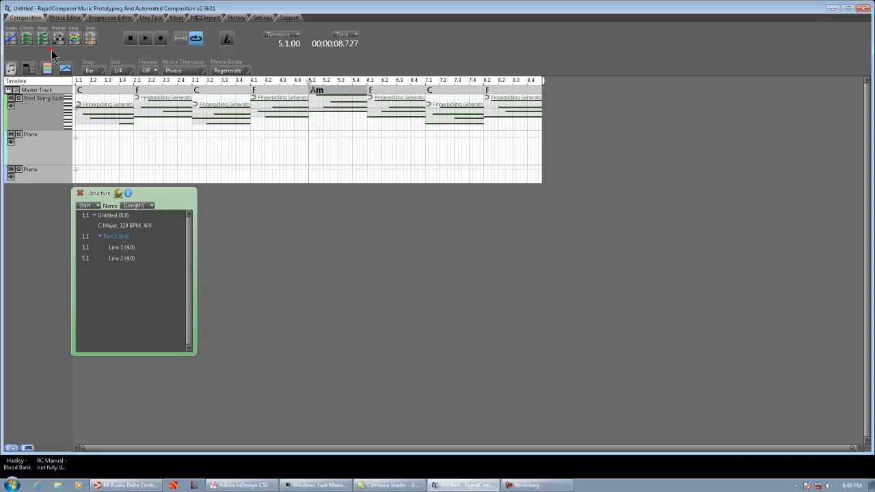
left_click(429, 91)
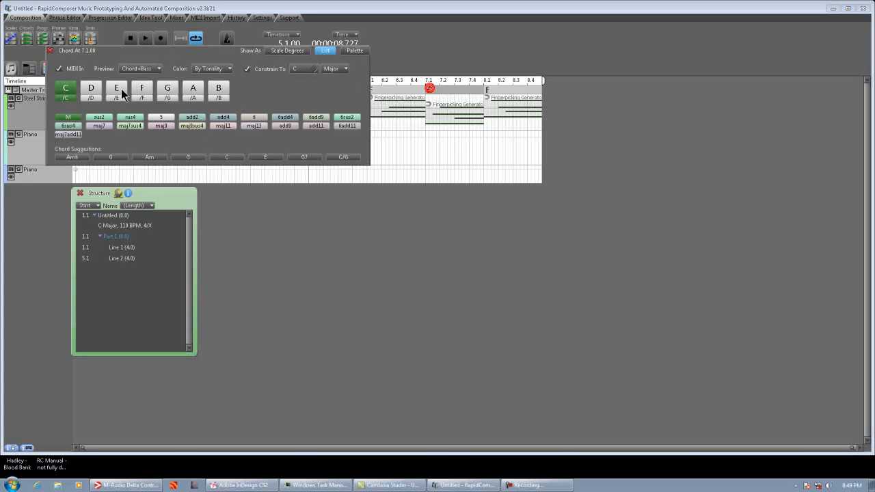
left_click(193, 91)
left_click(66, 116)
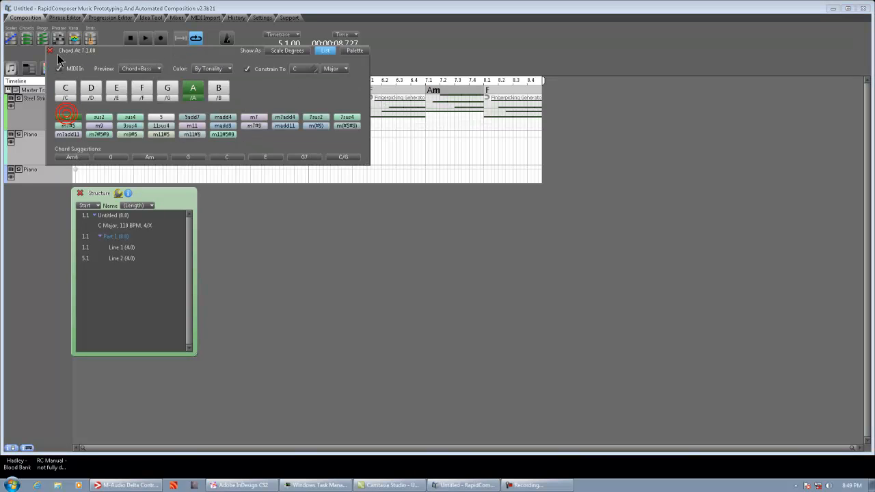
left_click(51, 50)
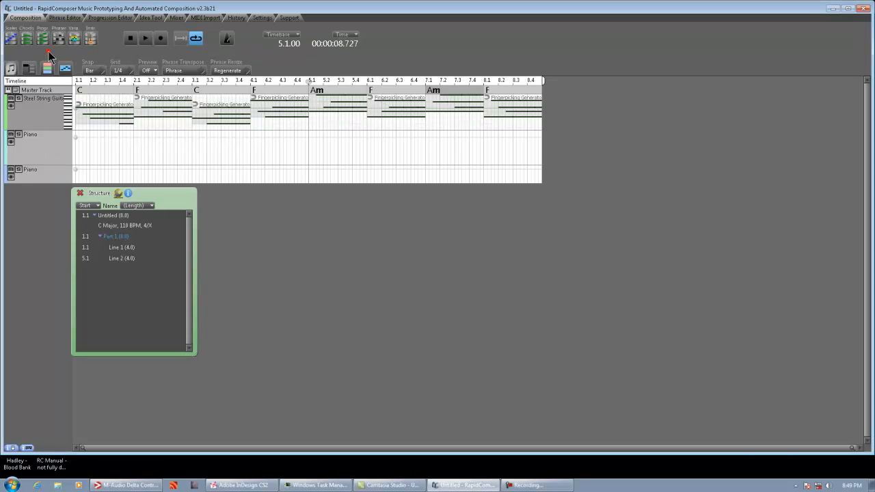
Display all of Part 1, then compare its Line 1 and Line 2 by selecting them alternately in the structure list
left_click(117, 236)
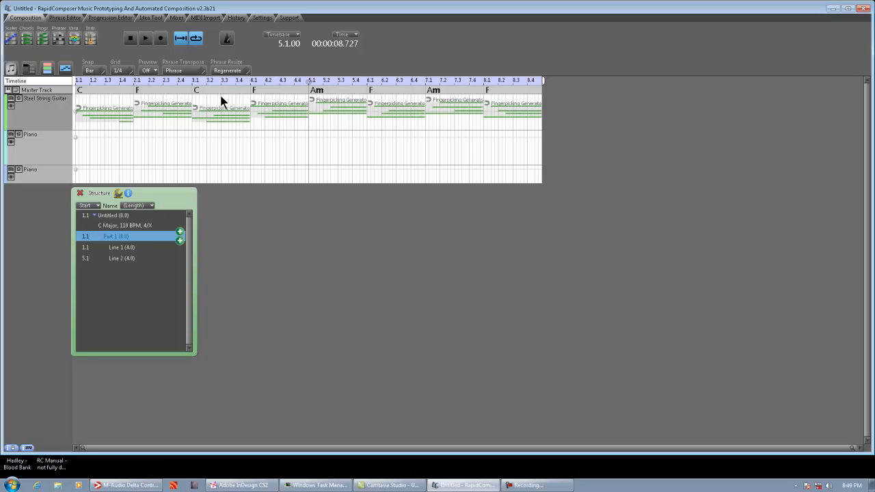
left_click(117, 247)
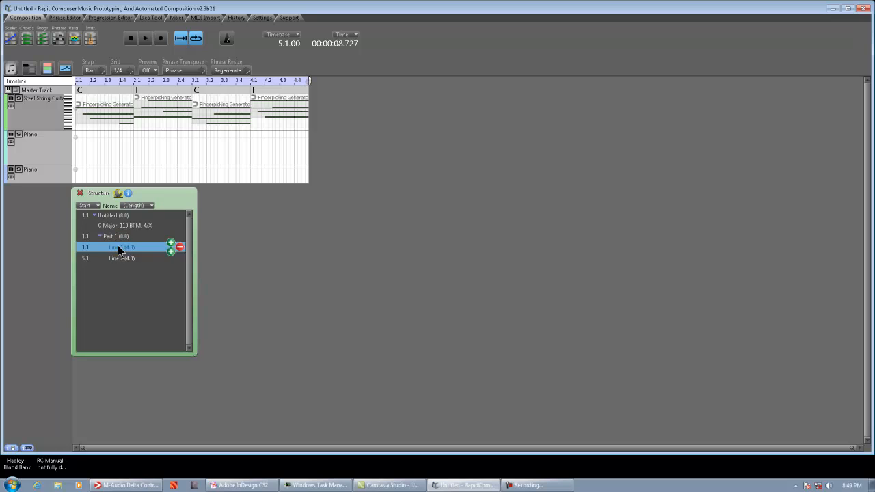
left_click(122, 258)
left_click(121, 248)
left_click(121, 256)
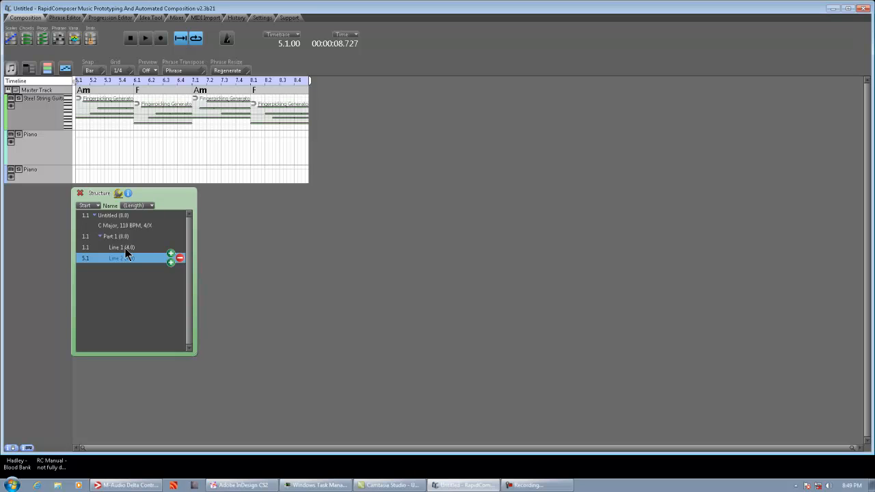
left_click(125, 248)
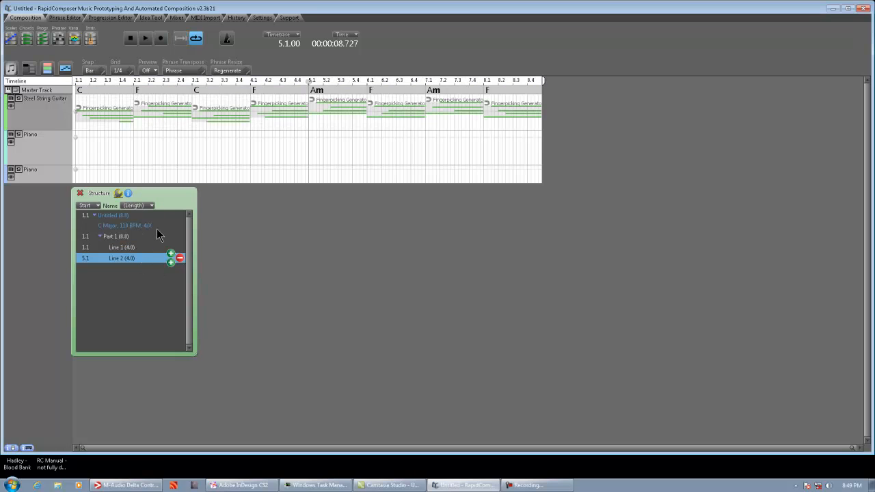
Collapse Part 1, return playback to the start, and add a second part after it, collapsed in the structure list
left_click(99, 235)
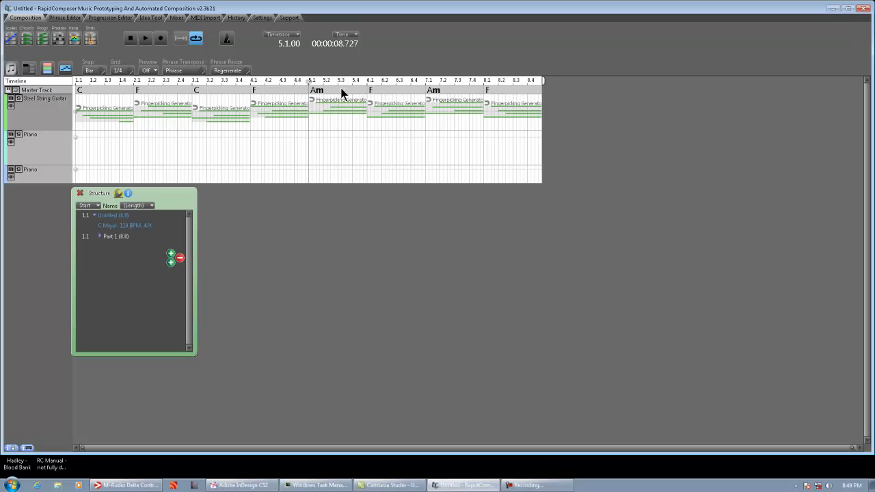
left_click(130, 38)
left_click(171, 253)
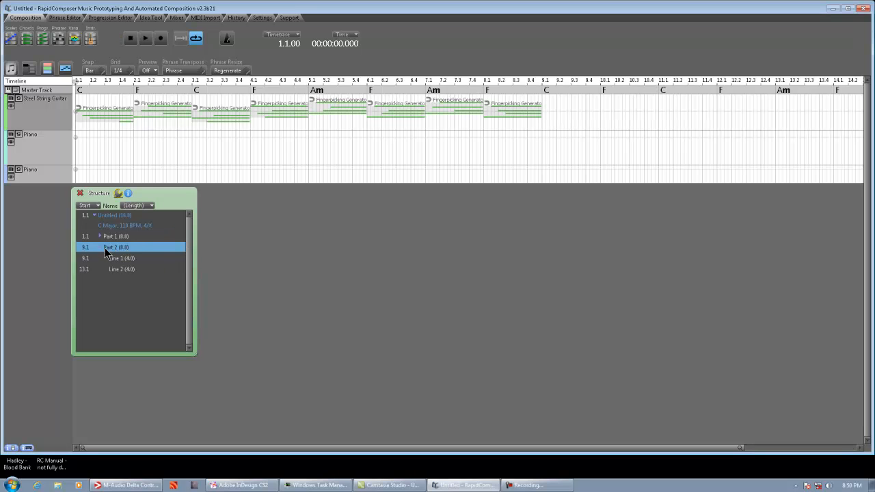
left_click(100, 247)
left_click(118, 236)
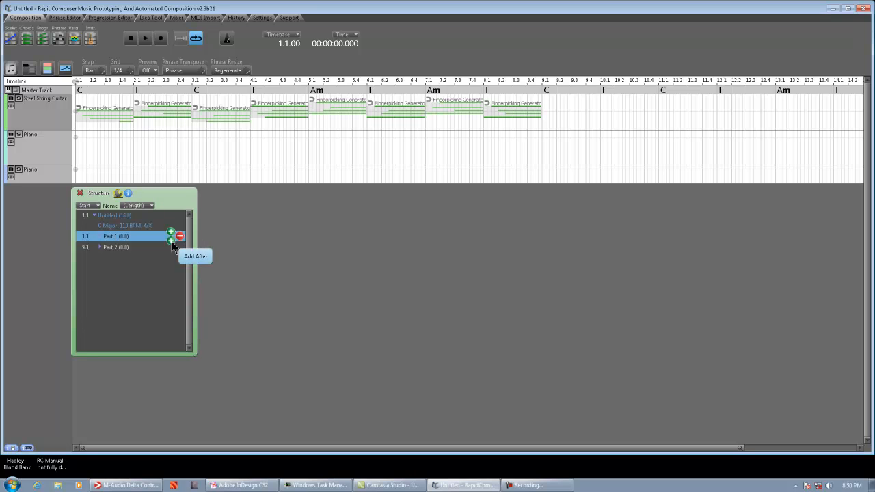
Display Part 2 and change its first chord, at 9.1, to Dm
left_click(125, 249)
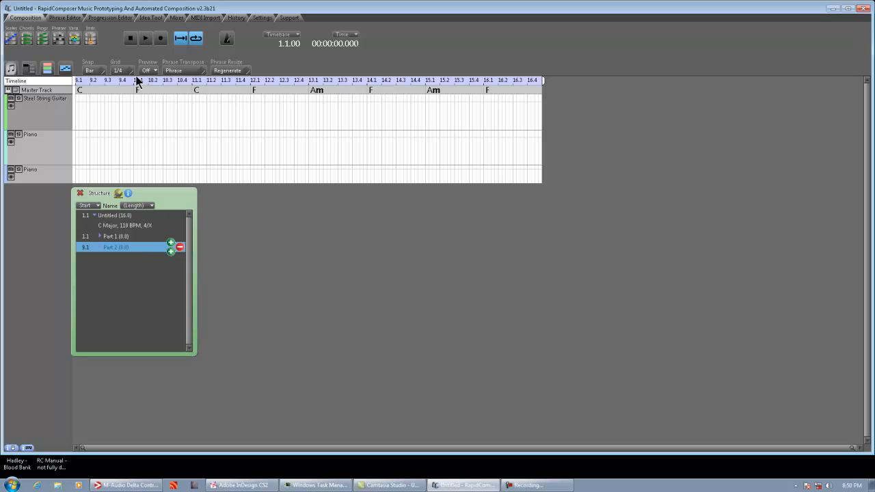
left_click(79, 90)
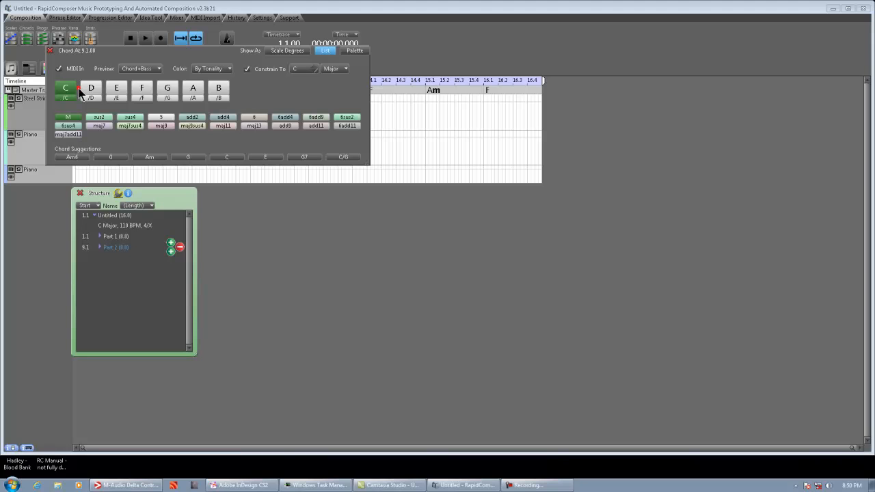
left_click_drag(154, 56, 450, 251)
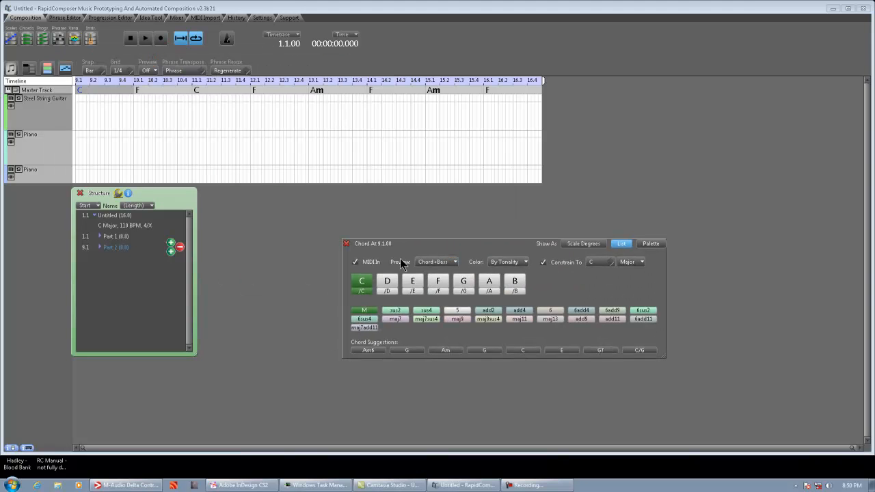
left_click(387, 284)
left_click(362, 312)
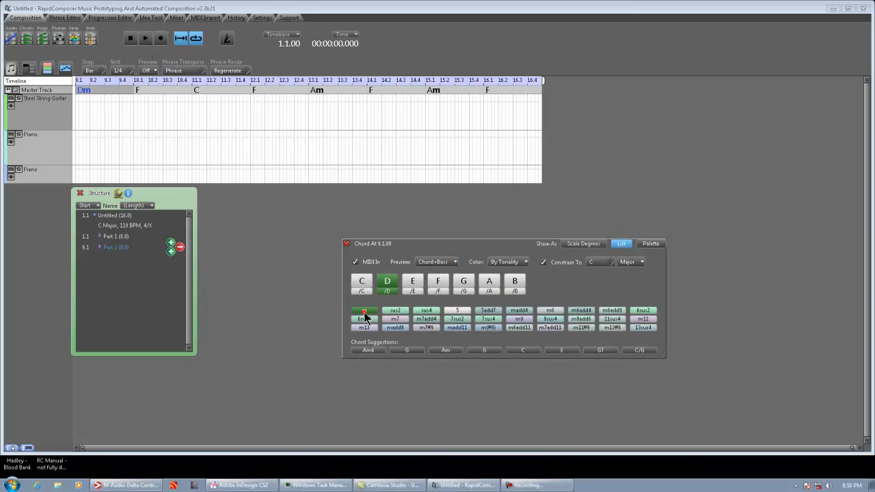
Set the chord at 11.1 to G and the chord at 12.1 to Am in Part 2
left_click(194, 90)
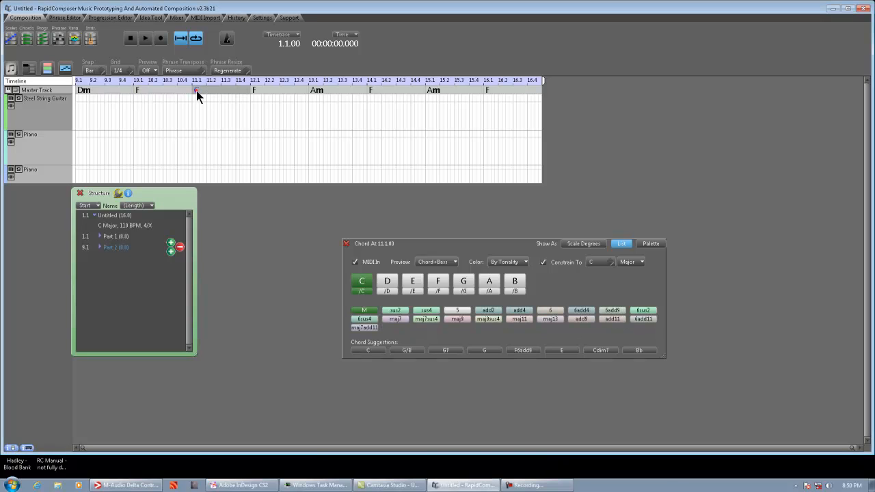
left_click(463, 281)
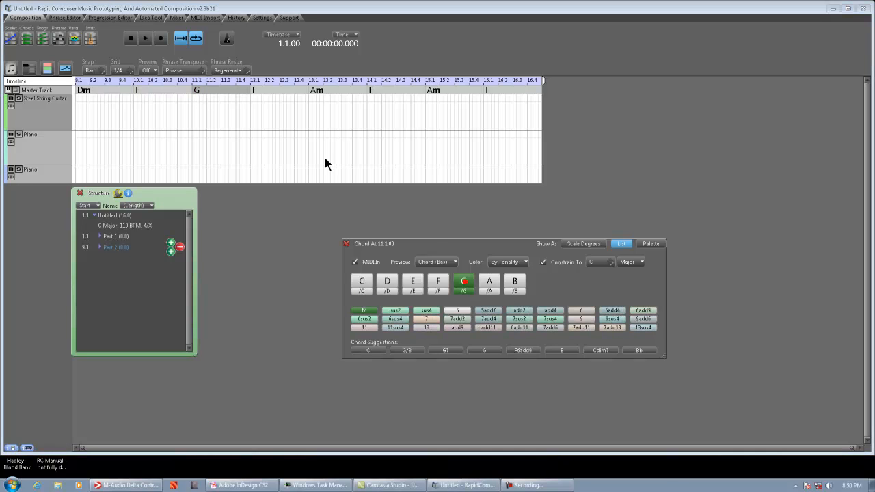
left_click(253, 90)
left_click(489, 282)
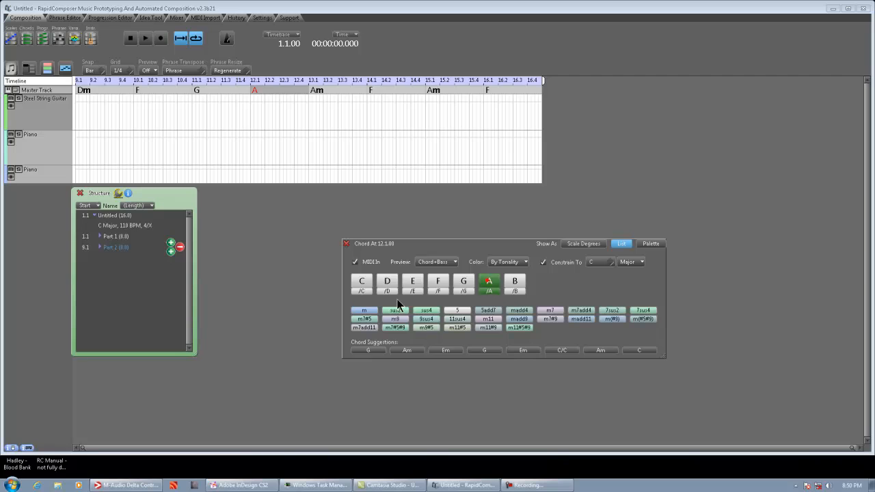
left_click(319, 90)
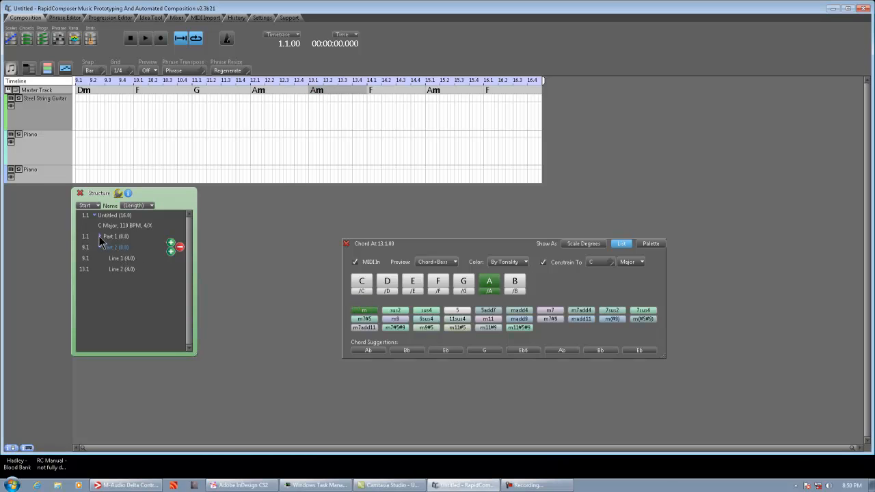
Replace Line 2 of Part 2 by deleting it and adding a new line after Line 1
left_click(99, 236)
left_click(102, 235)
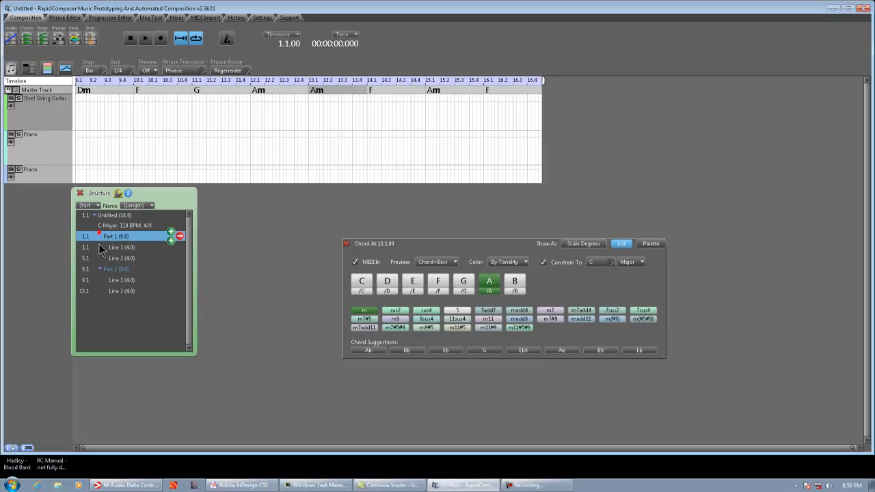
left_click(99, 238)
left_click(123, 270)
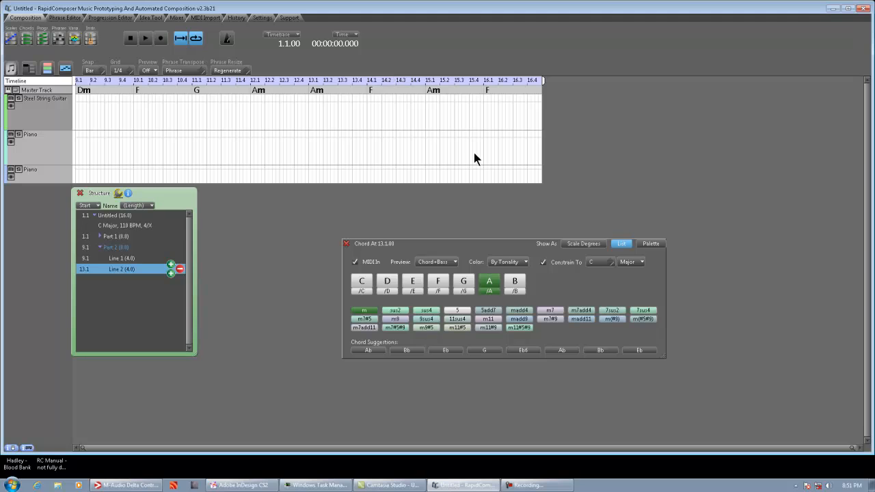
left_click(181, 271)
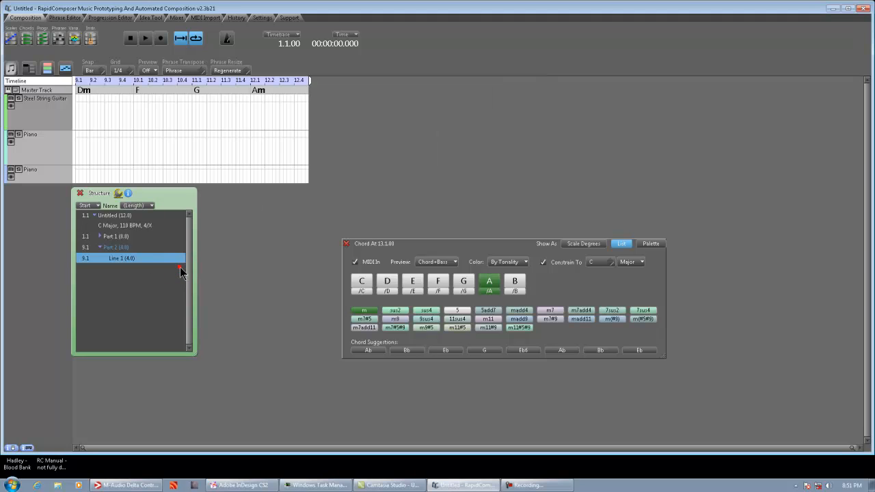
left_click(124, 259)
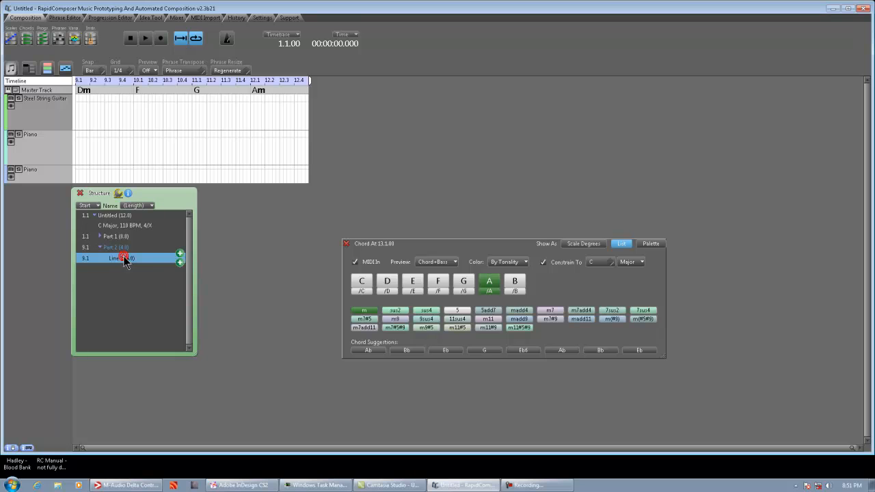
left_click(180, 263)
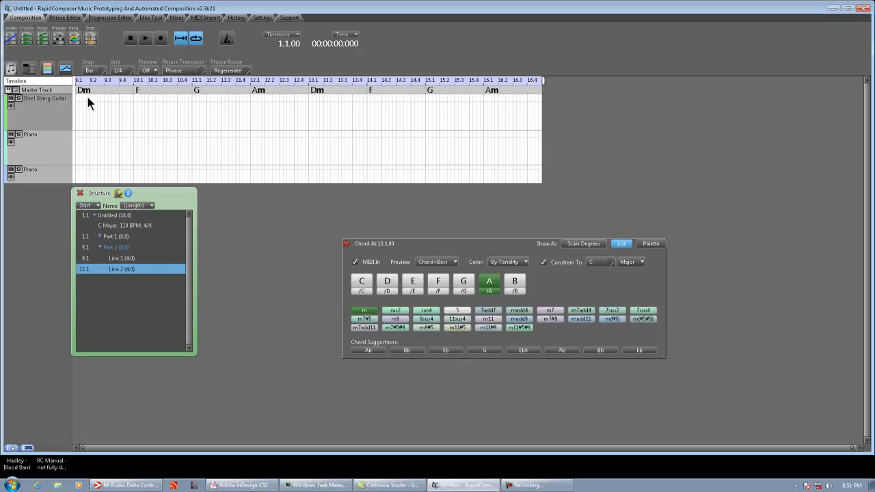
Collapse Part 2 and copy all eight fingerpicking phrases of Part 1 into it, starting at 9.1
left_click(100, 247)
left_click(106, 235)
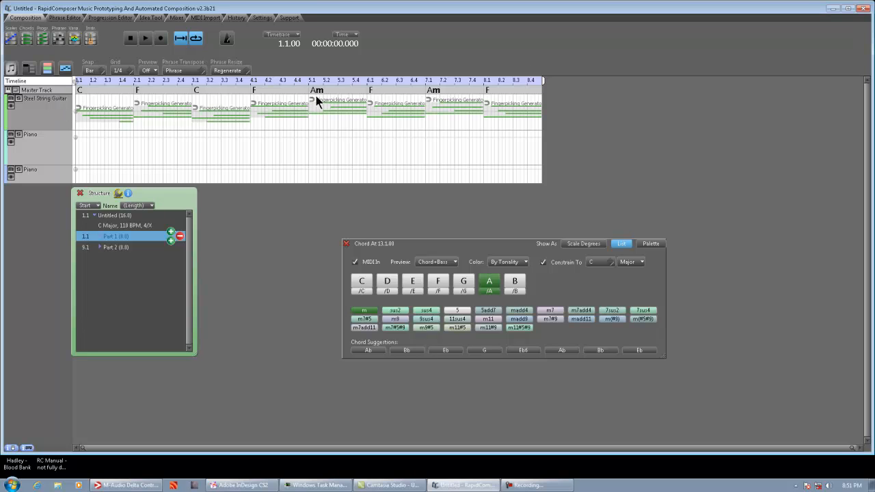
left_click(130, 248)
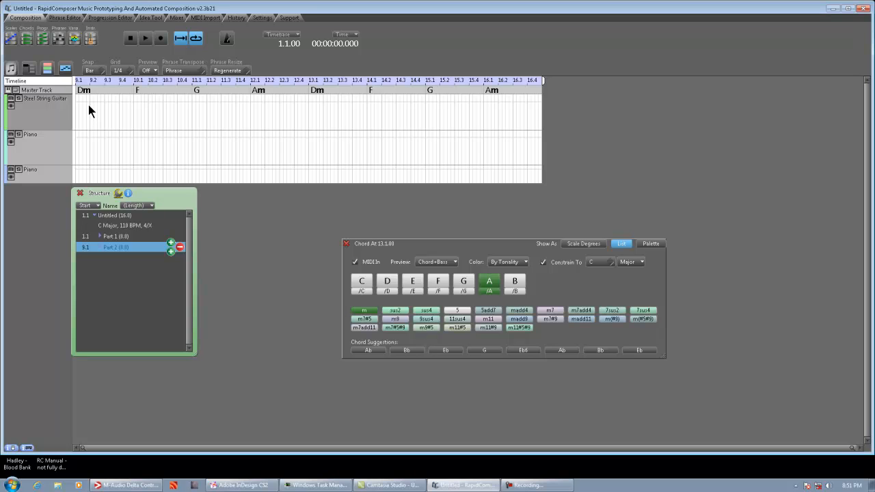
key("ctrl+v")
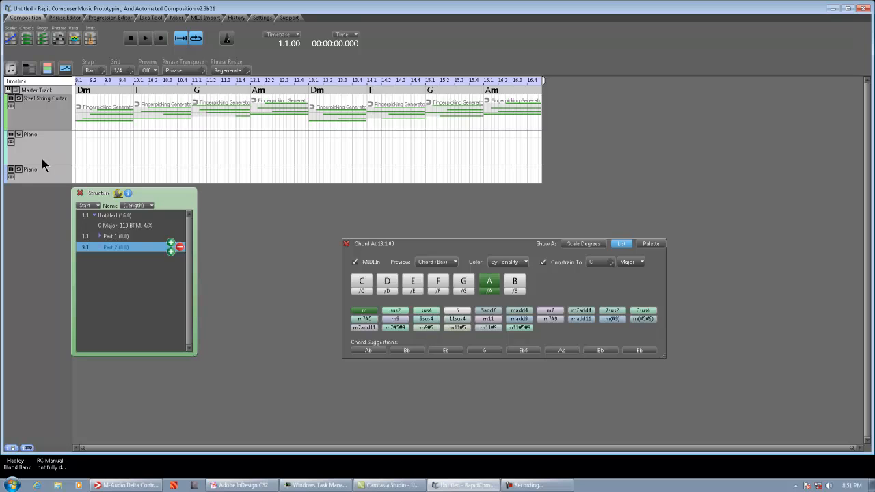
Set the instrument of the Piano track directly below Steel String Guitar to SF2: RCBass.sf2
left_click(45, 153)
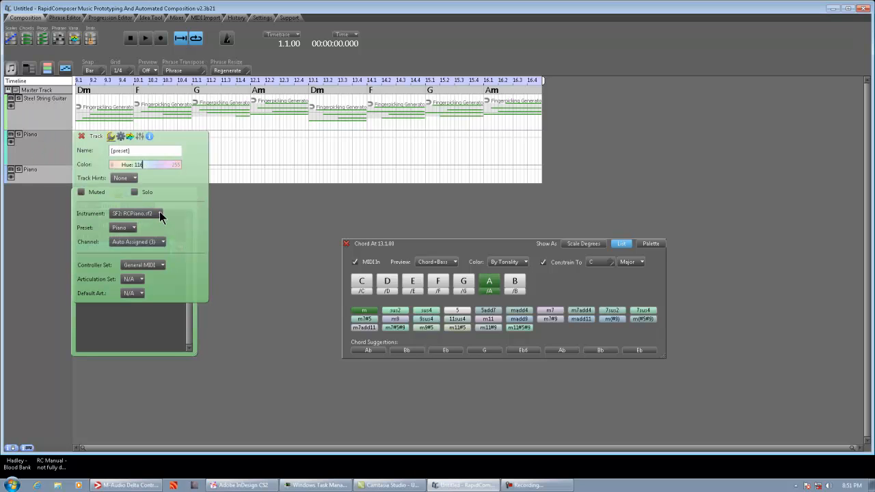
left_click(159, 213)
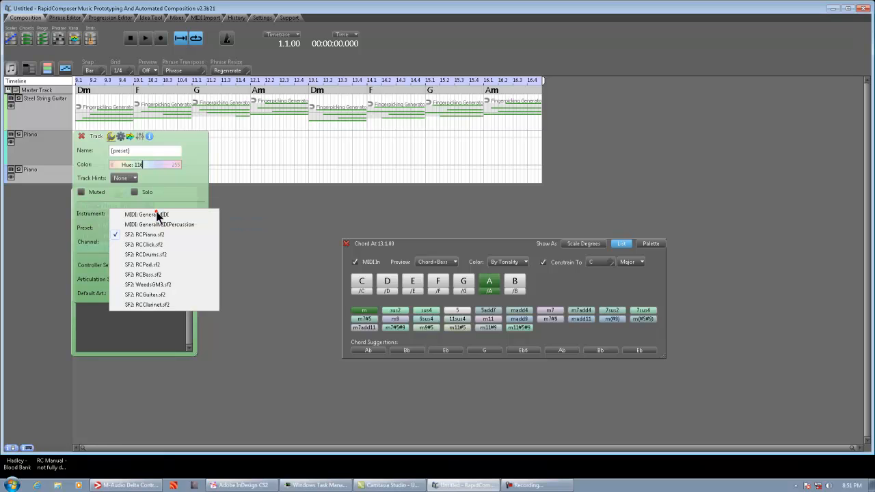
left_click(157, 274)
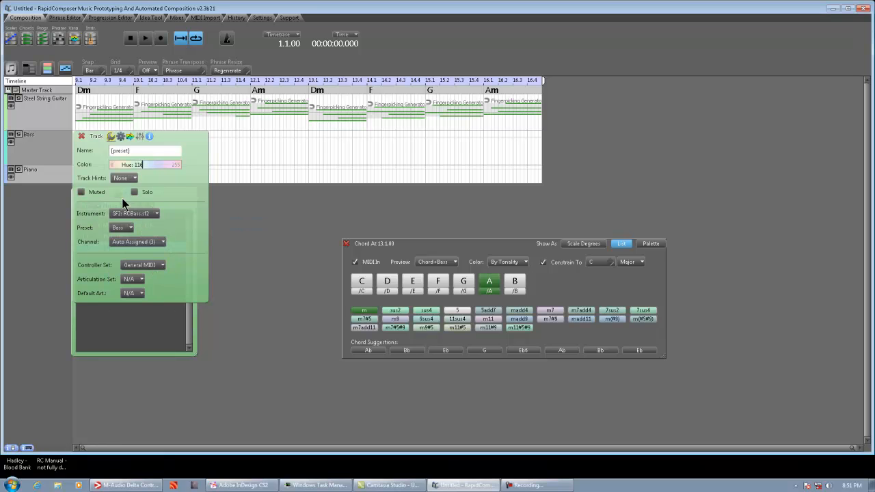
left_click(81, 136)
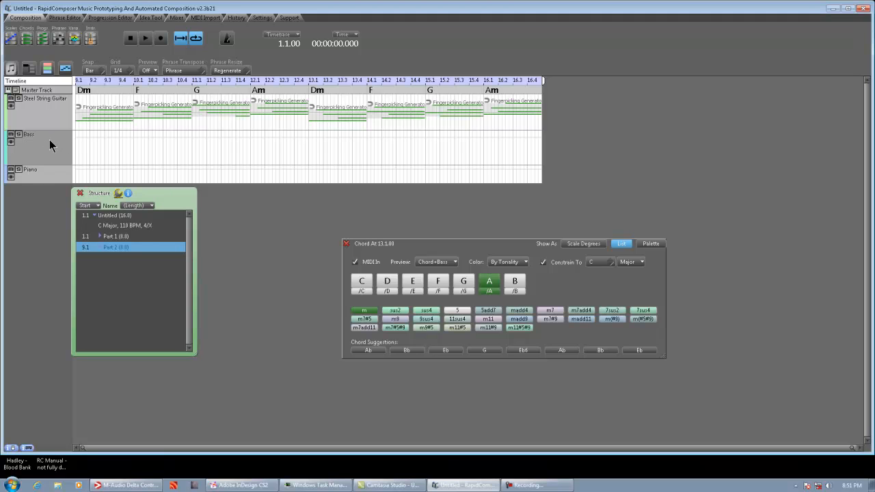
Fill the Bass track across Part 2 with Bassline1 generator phrases, starting at 9.1, 11.1, 13.1 and 15.1
left_click(58, 38)
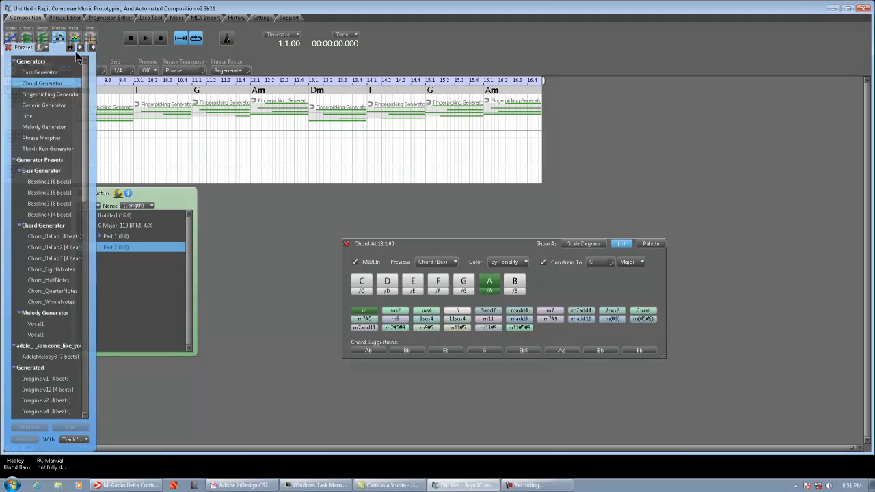
left_click_drag(56, 50, 746, 67)
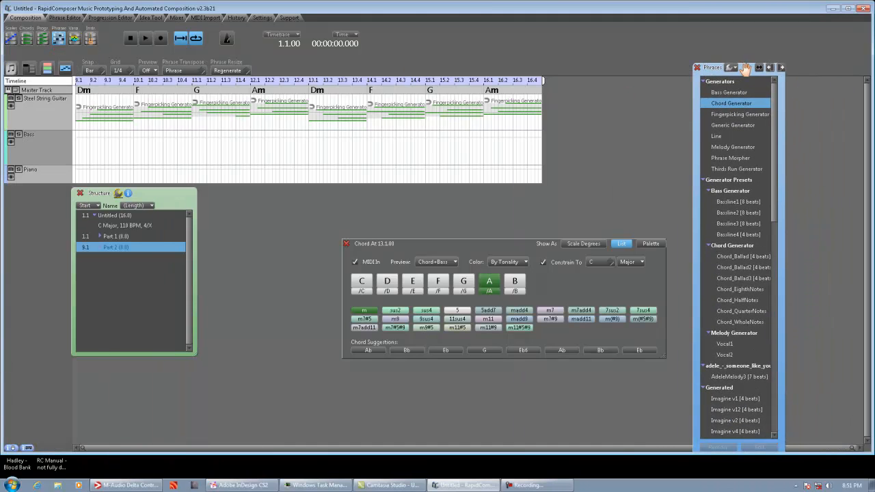
mouse_move(775, 144)
left_mouse_down()
mouse_move(773, 368)
mouse_move(773, 117)
mouse_move(763, 136)
mouse_move(784, 377)
mouse_move(789, 111)
mouse_move(777, 351)
mouse_move(786, 367)
mouse_move(787, 130)
left_mouse_up()
left_click_drag(776, 170, 723, 184)
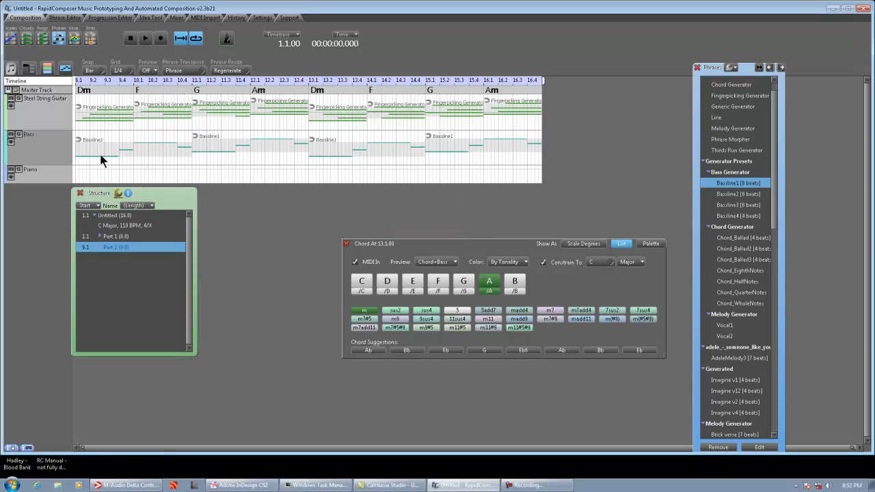
Show Part 1 and Part 2 individually in the timeline and return to the view of the whole composition
left_click(113, 240)
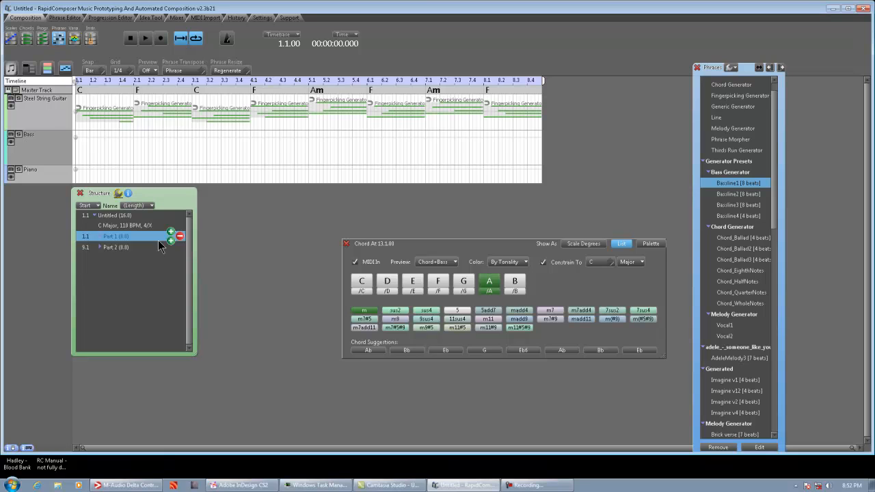
left_click(116, 247)
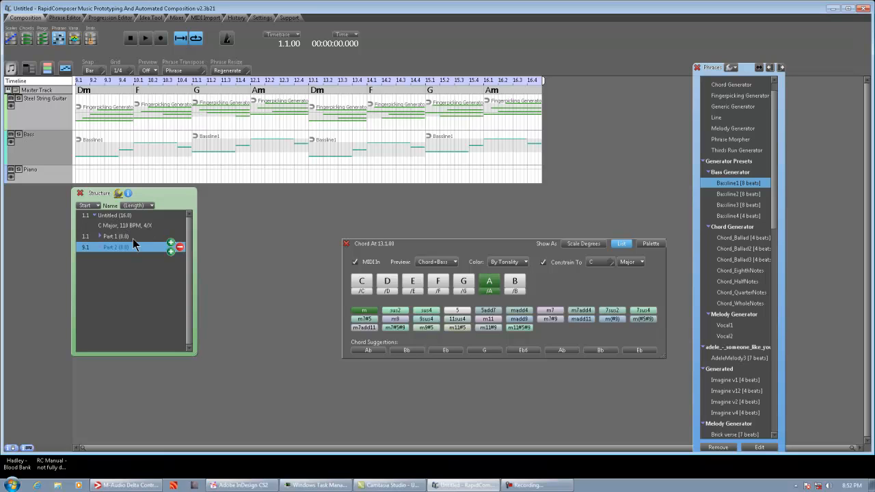
left_click(269, 230)
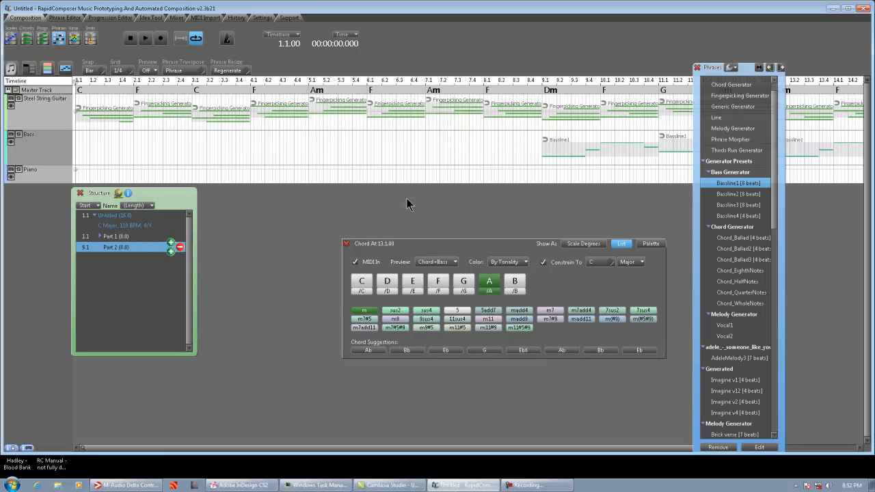
Move the Phrases window aside, fit the whole composition in the timeline and play it back from the start
left_click_drag(746, 68, 777, 67)
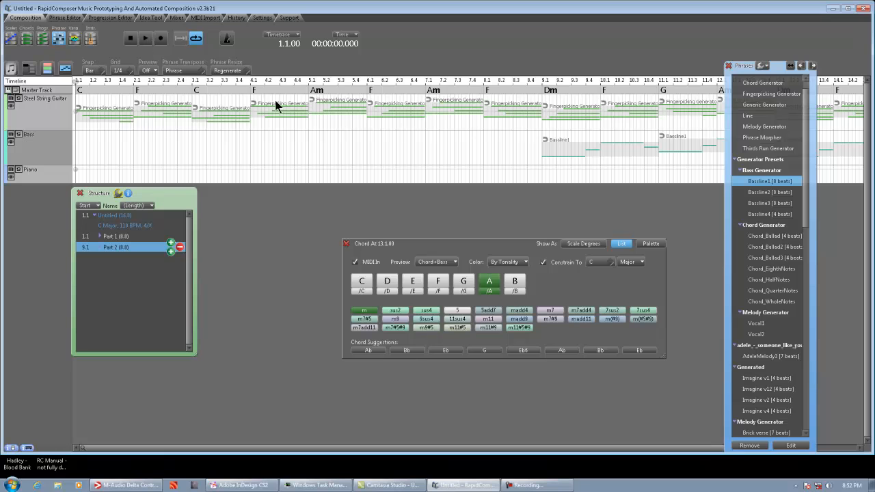
left_click_drag(208, 82, 184, 82)
left_click(143, 39)
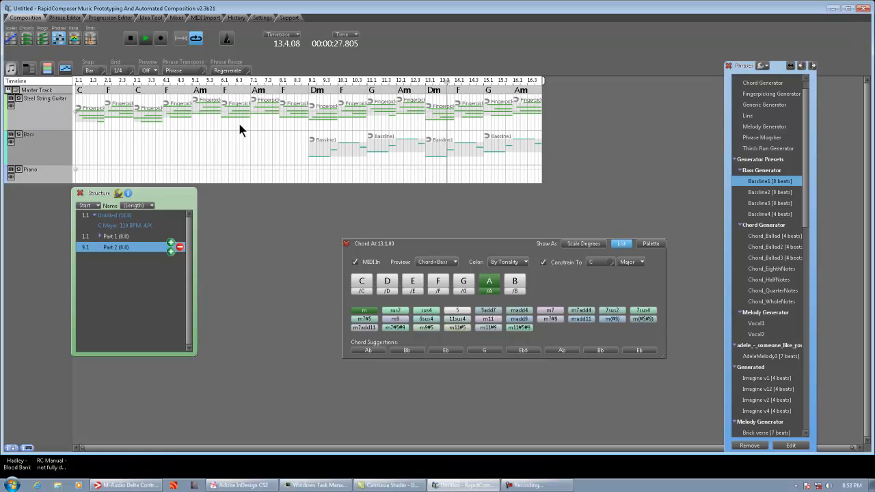
left_click(130, 39)
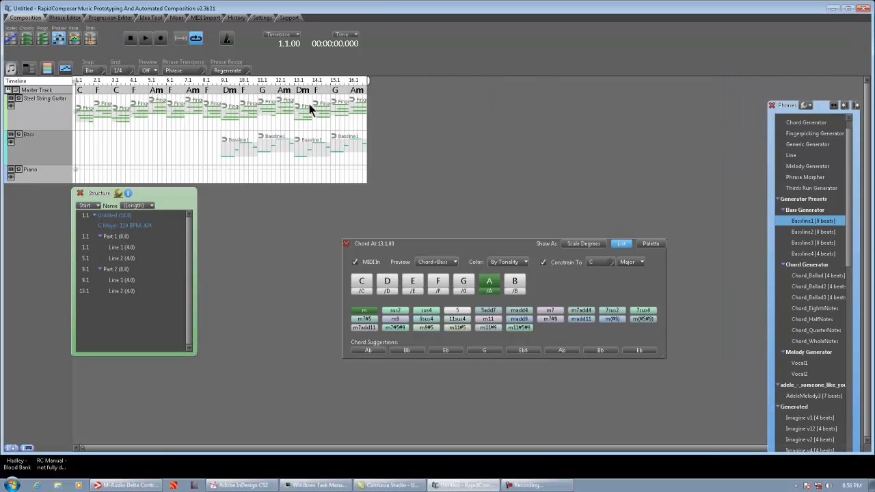
Collapse Part 1 and Part 2, add Part 3 after Part 2 and show only the new part in the timeline
left_click(99, 236)
left_click(99, 247)
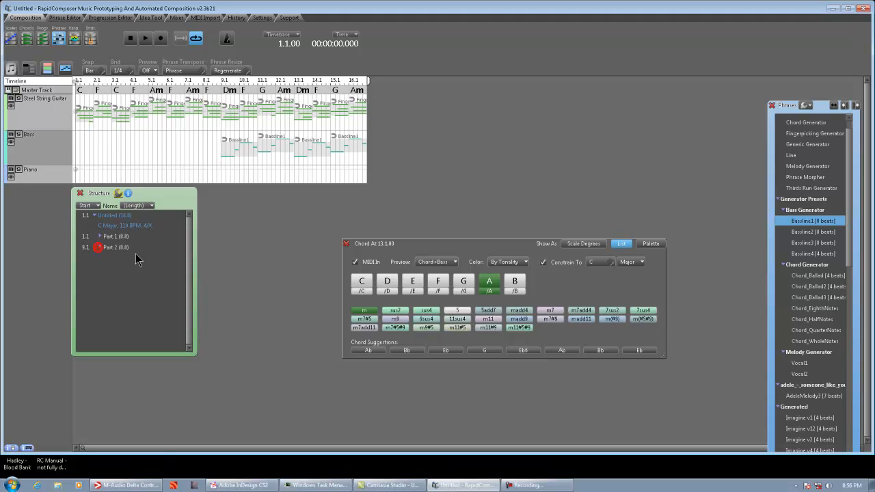
left_click(125, 248)
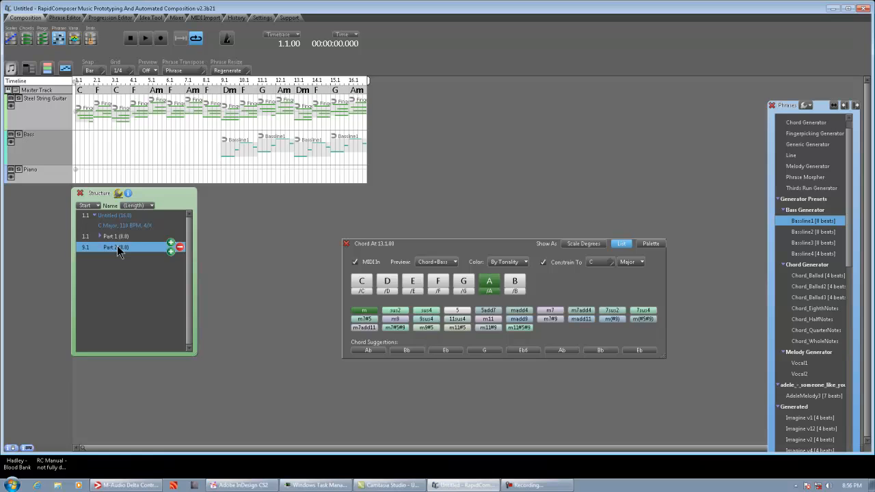
double_click(118, 249)
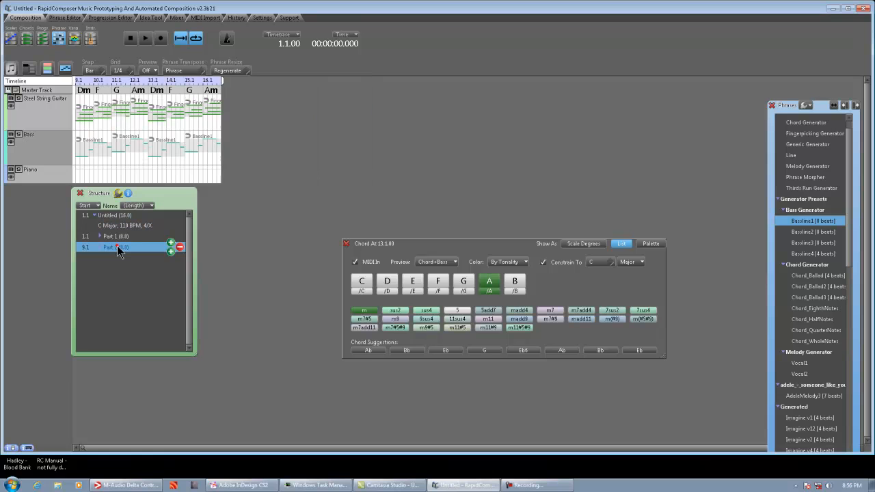
left_click(170, 252)
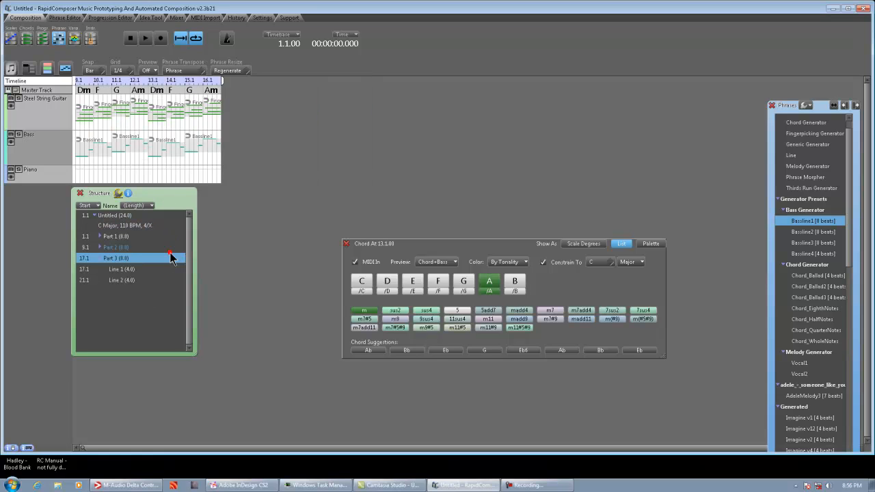
double_click(118, 258)
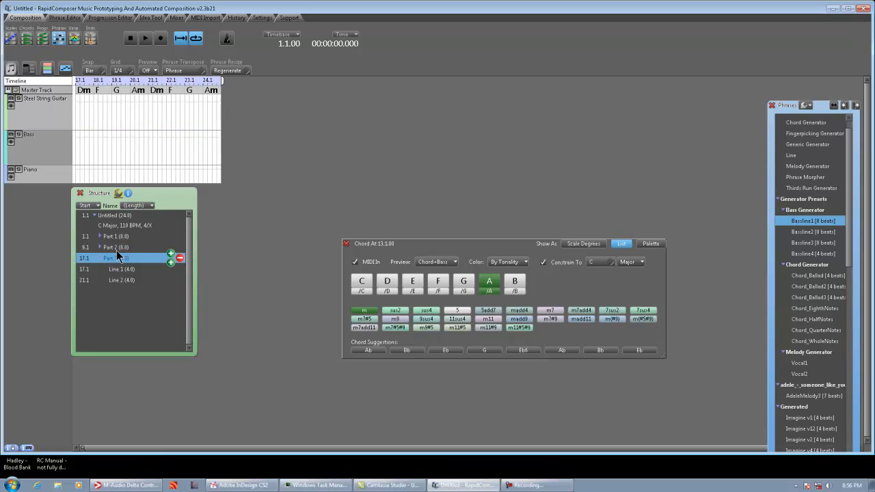
Fill Part 3 with Part 2's fingerpicking phrases copied to 17.1 and Bassline1 phrases on the Bass track at 17.1, 19.1, 21.1 and 23.1
double_click(124, 218)
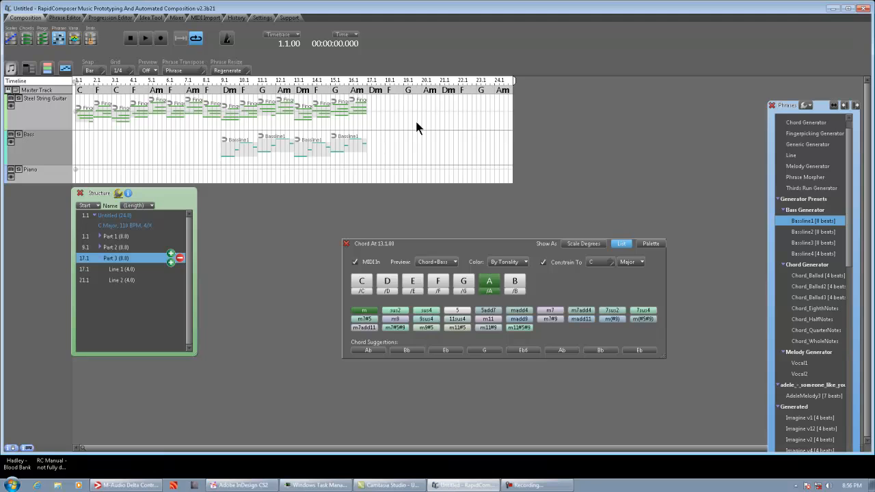
left_click(369, 81)
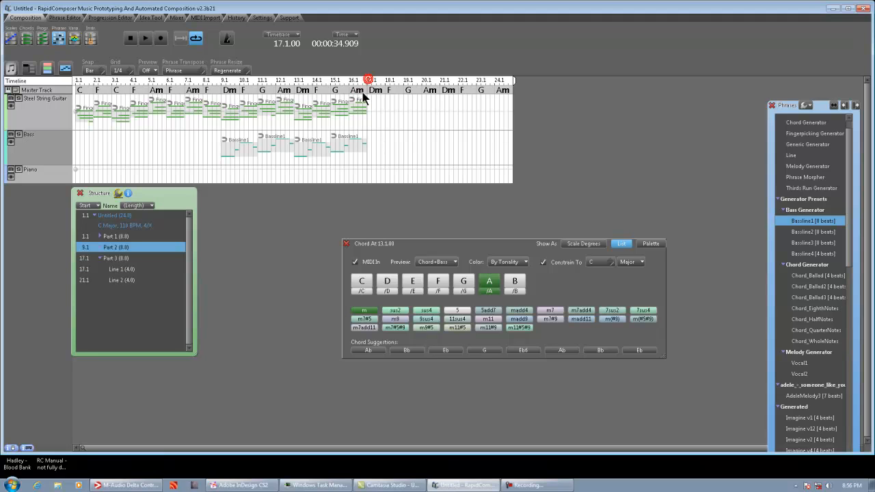
left_click(29, 114)
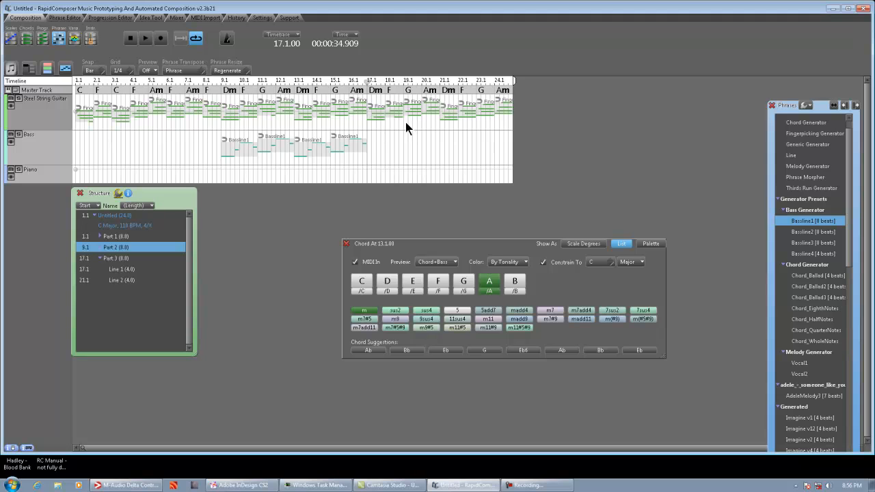
left_click_drag(813, 220, 498, 151)
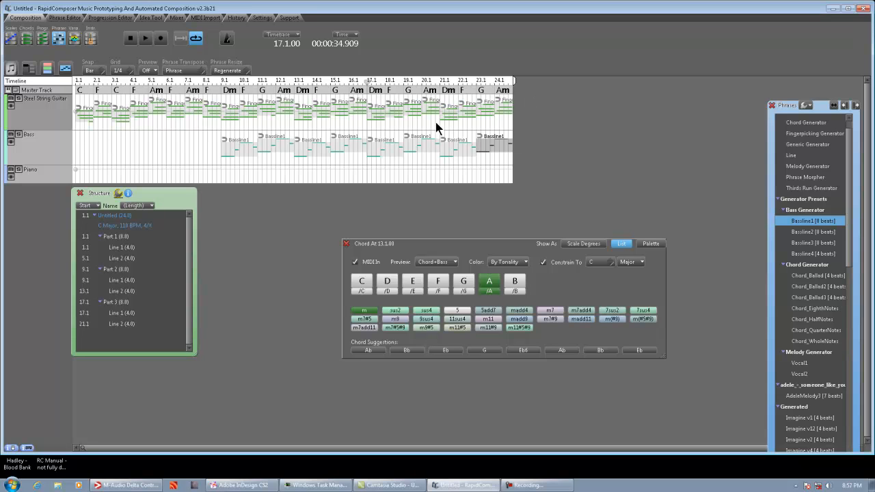
Collapse Part 1, Part 2 and Part 3 in the Structure window to hide their lines
left_click(106, 235)
left_click(100, 236)
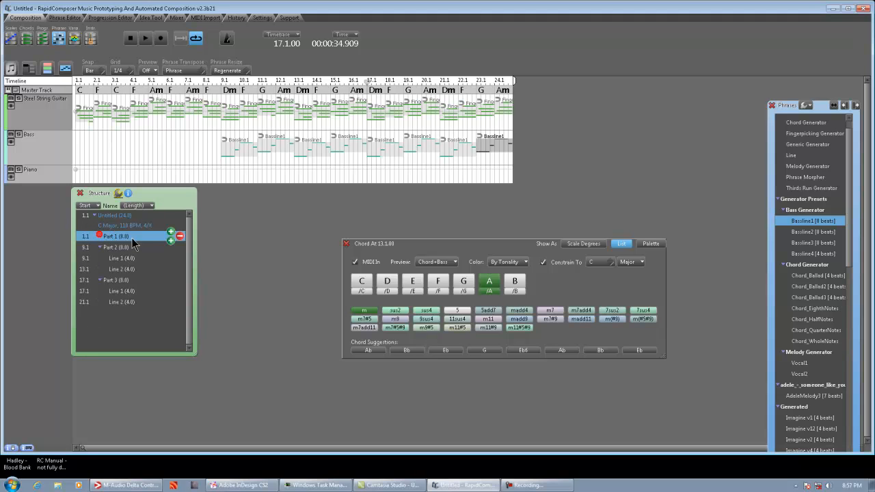
left_click(100, 247)
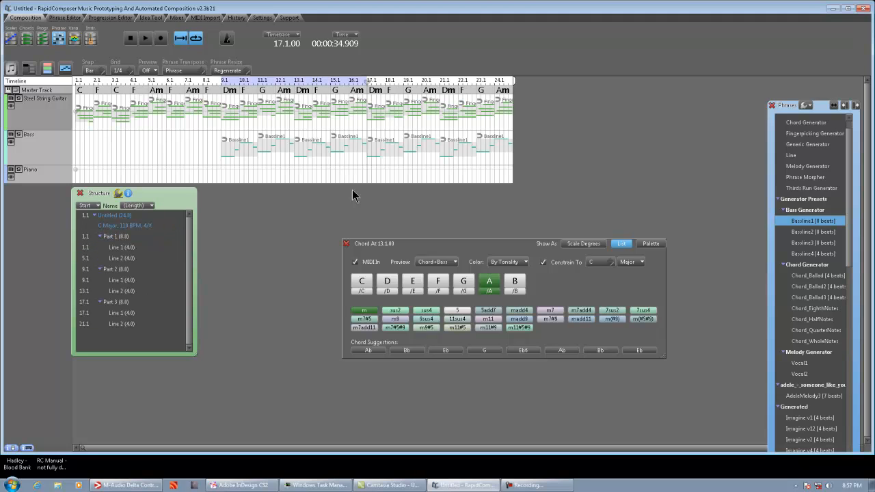
left_click(100, 237)
left_click(99, 247)
left_click(100, 258)
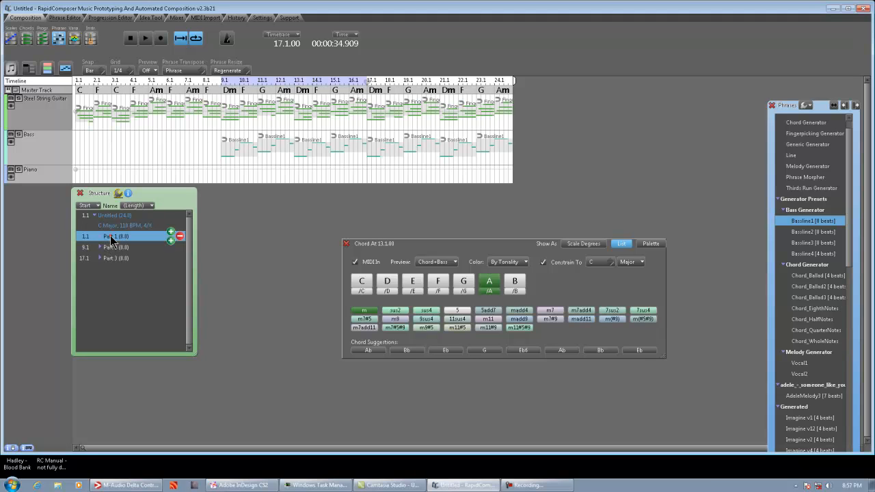
Show the whole composition, view Part 1, Part 2 and Part 3 individually, and return to the whole composition
left_click(123, 226)
double_click(121, 225)
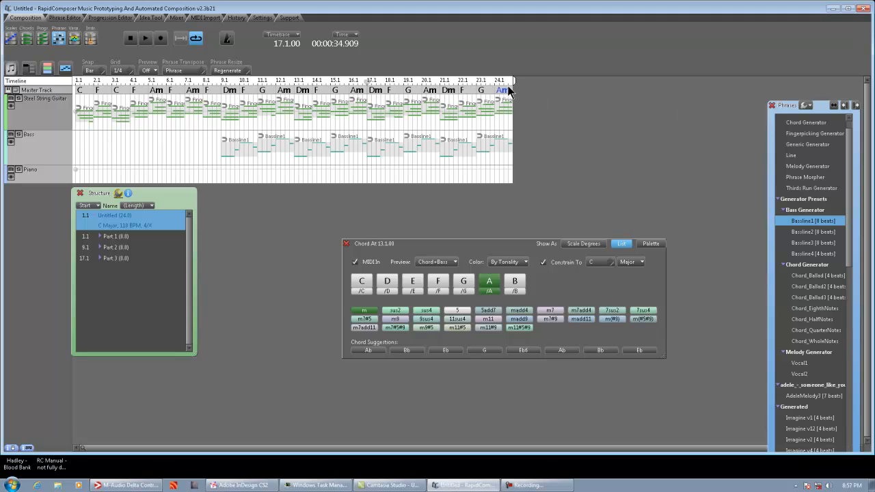
double_click(113, 236)
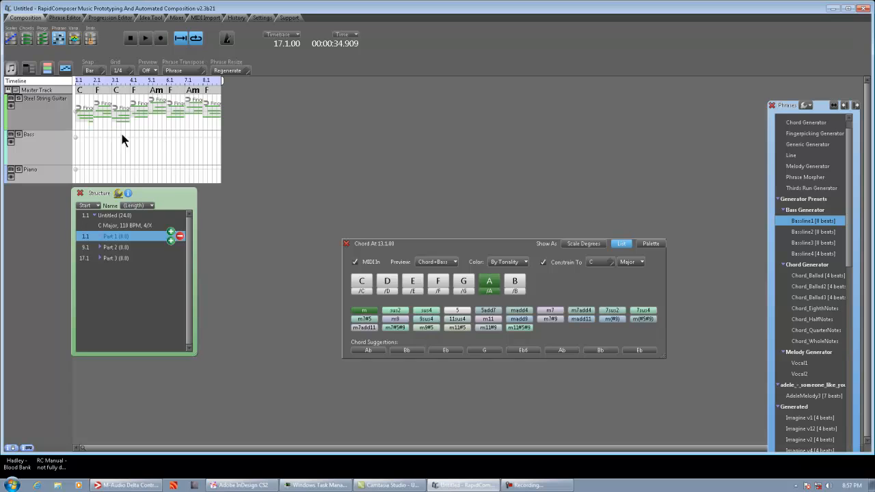
double_click(116, 247)
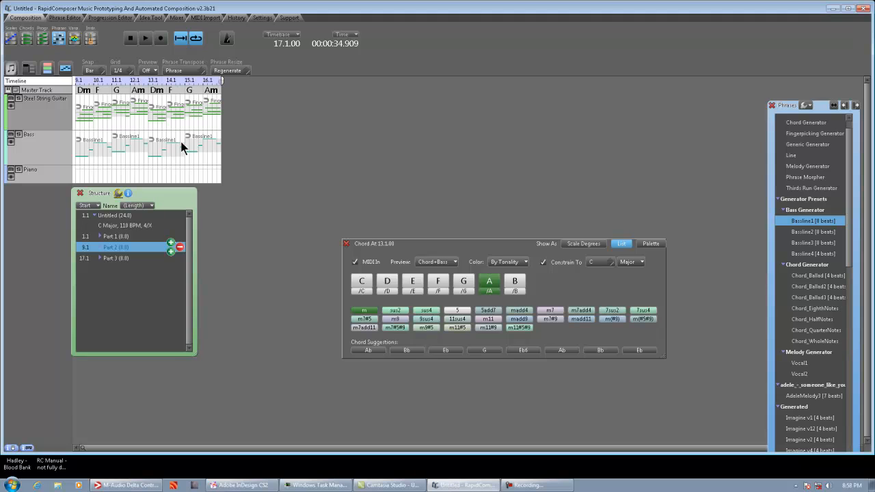
double_click(118, 259)
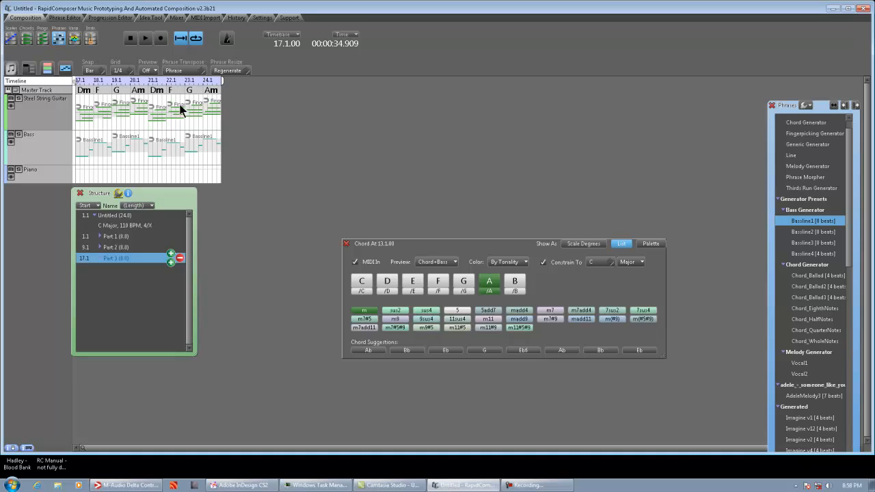
left_click(121, 248)
double_click(94, 217)
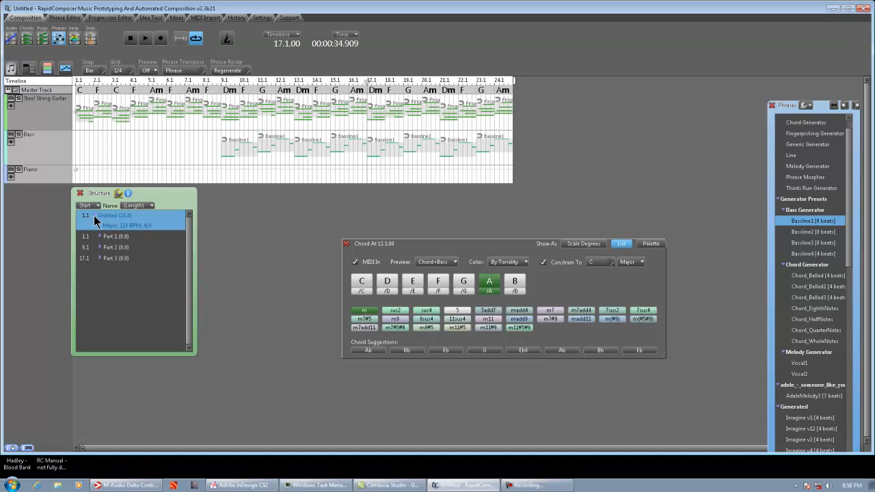